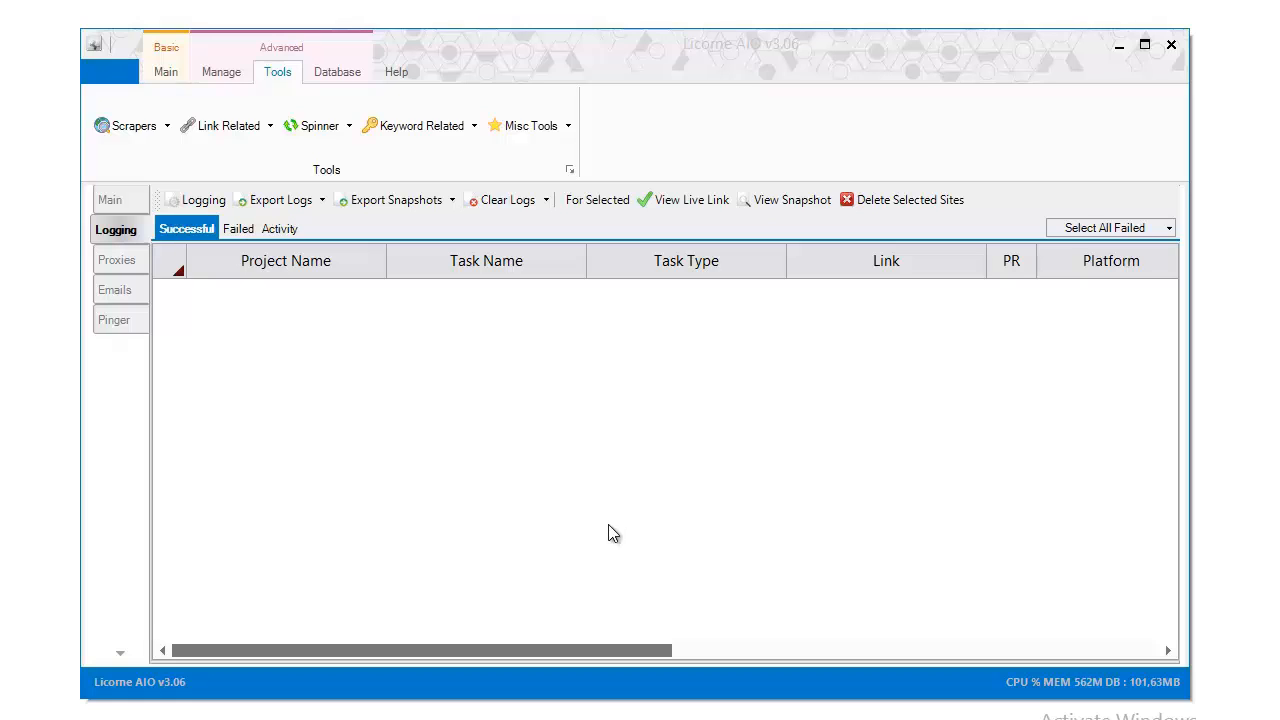
Launch the Search Engine Scraper from the Scrapers dropdown on the Tools tab
{"action": "left_click", "coordinate": [167, 126]}
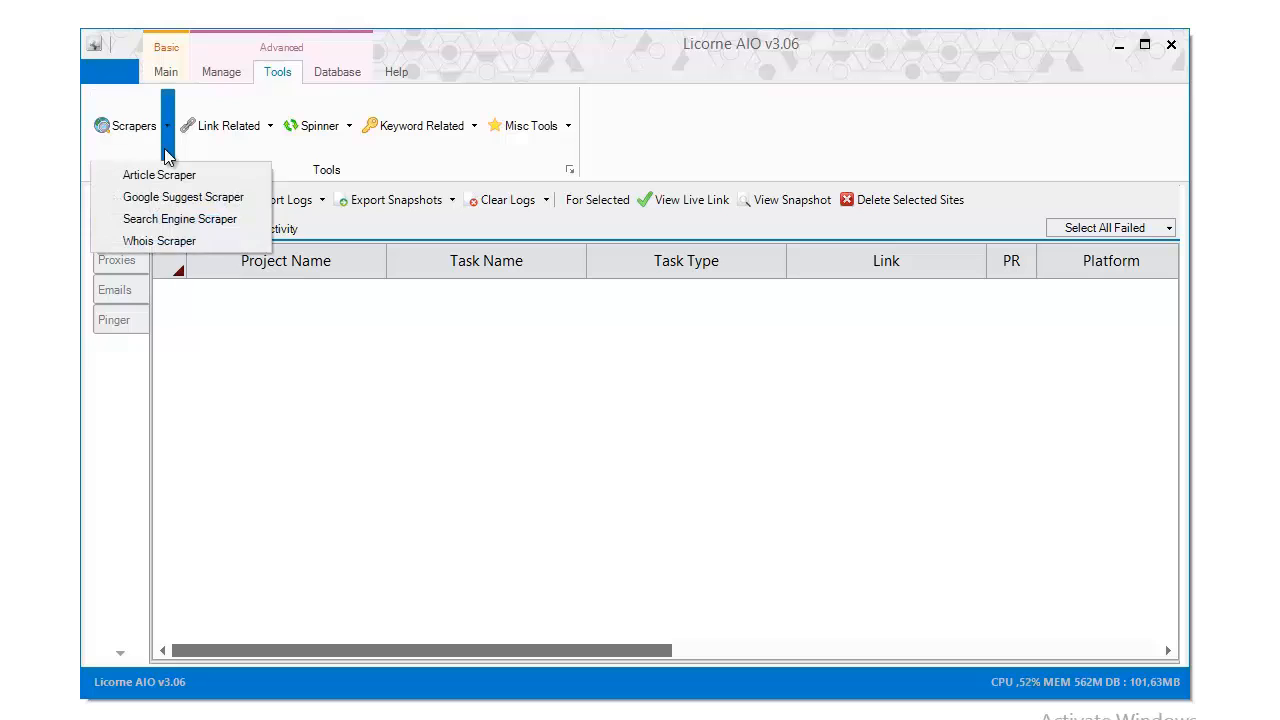
{"action": "left_click", "coordinate": [173, 220]}
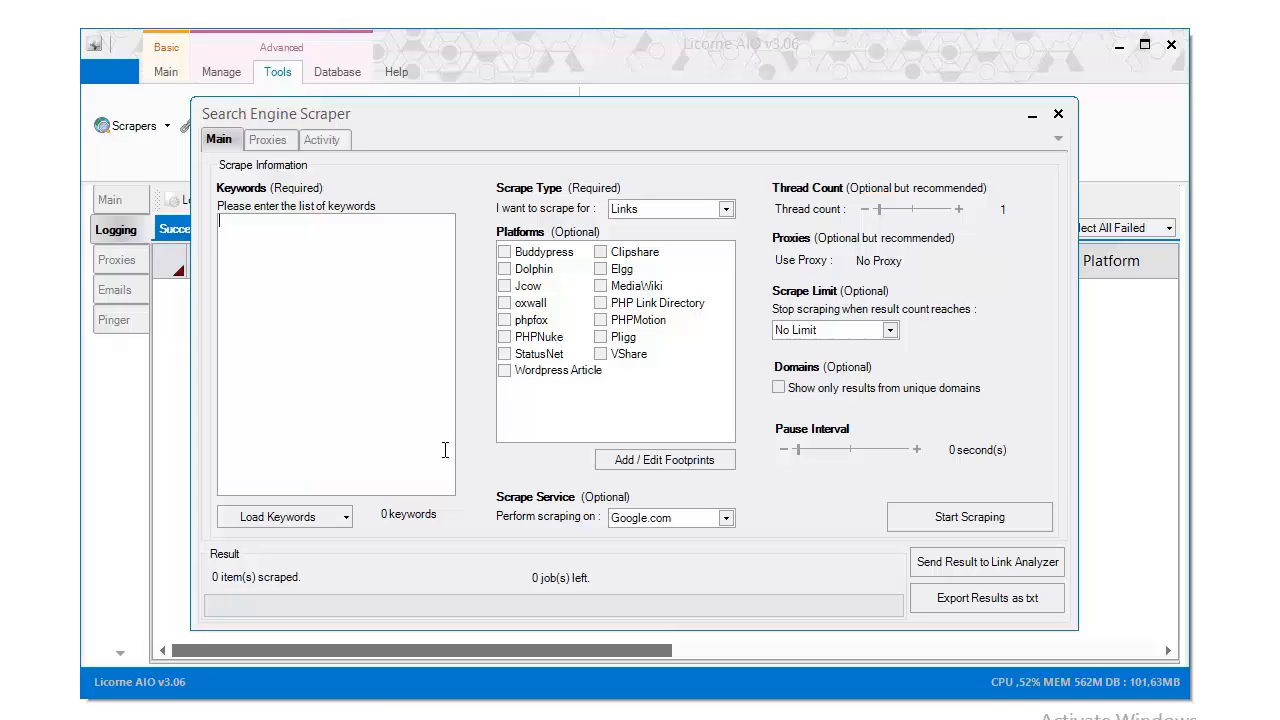
Enter the keywords 'payday loans' and 'loans', then paste 'pay day loans' and 'money loans'
{"action": "type", "text": "payday loans"}
{"action": "key", "text": "Return"}
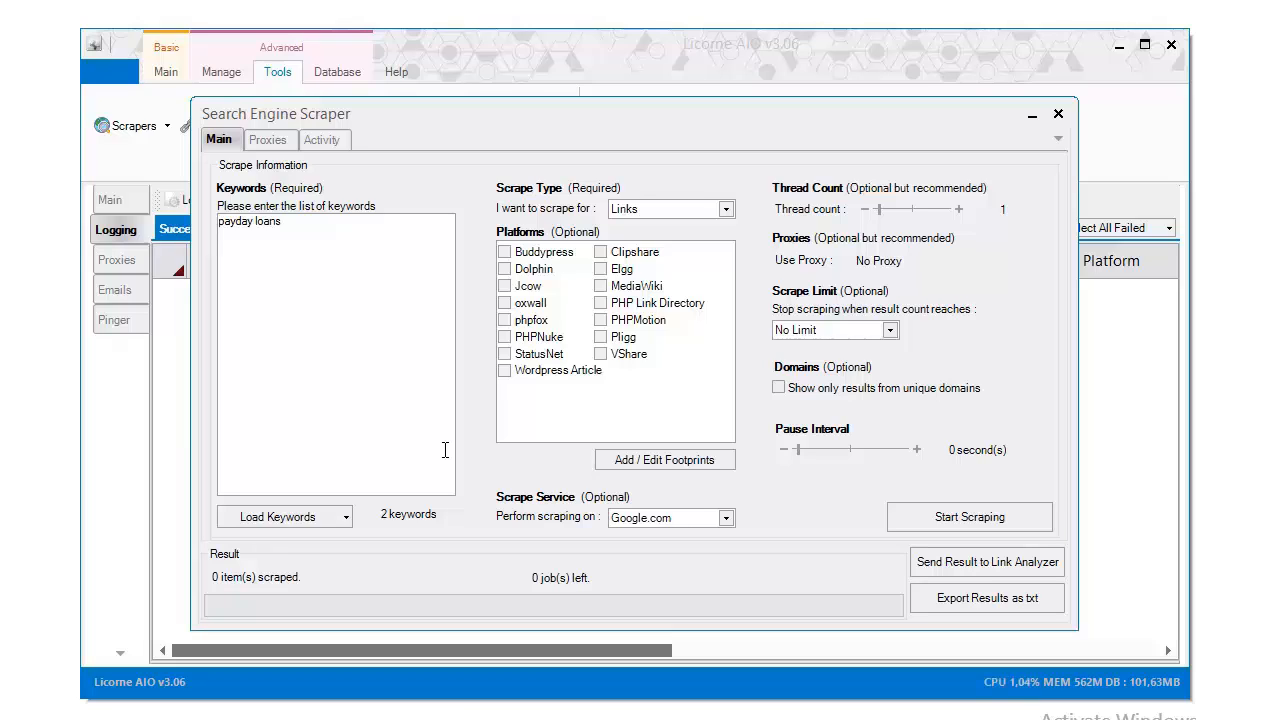
{"action": "type", "text": "loans"}
{"action": "type", "text": "pay day loans money loans"}
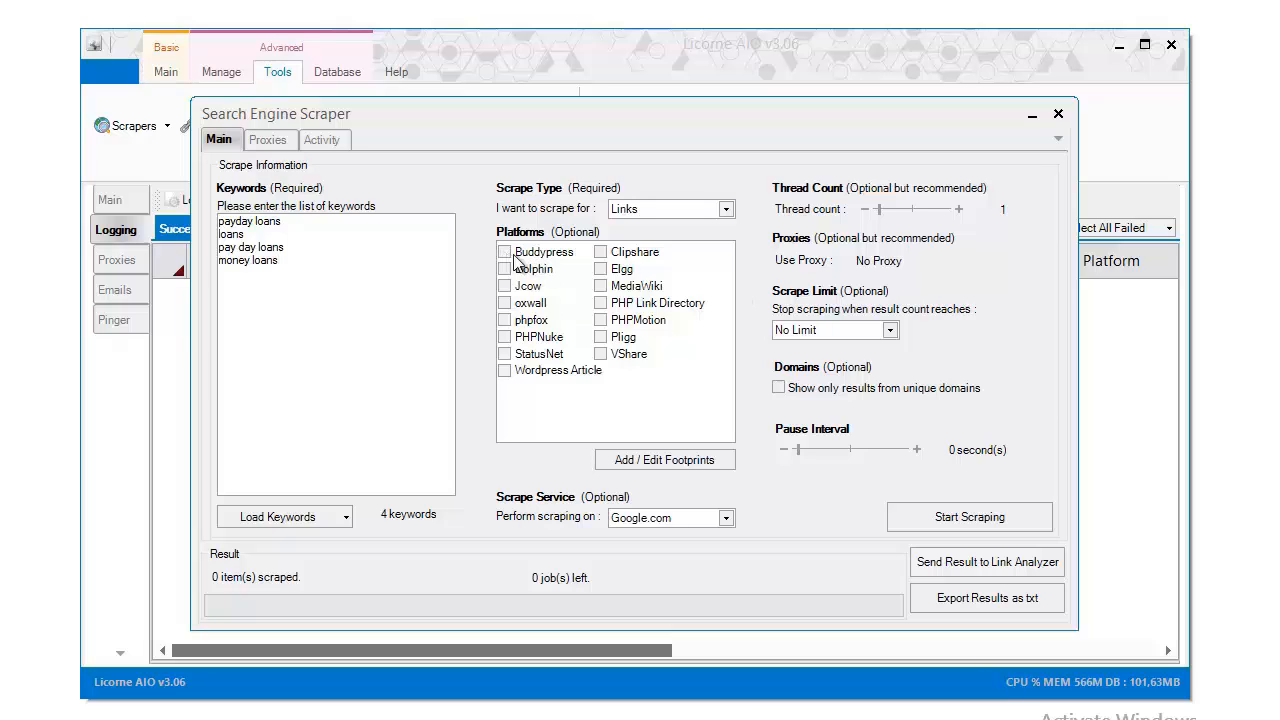
Tick all fifteen platforms, from Clipshare and Elgg through Jcow, Dolphin and Buddypress
{"action": "left_click", "coordinate": [601, 253]}
{"action": "left_click", "coordinate": [601, 269]}
{"action": "left_click", "coordinate": [601, 286]}
{"action": "left_click", "coordinate": [601, 303]}
{"action": "left_click", "coordinate": [601, 320]}
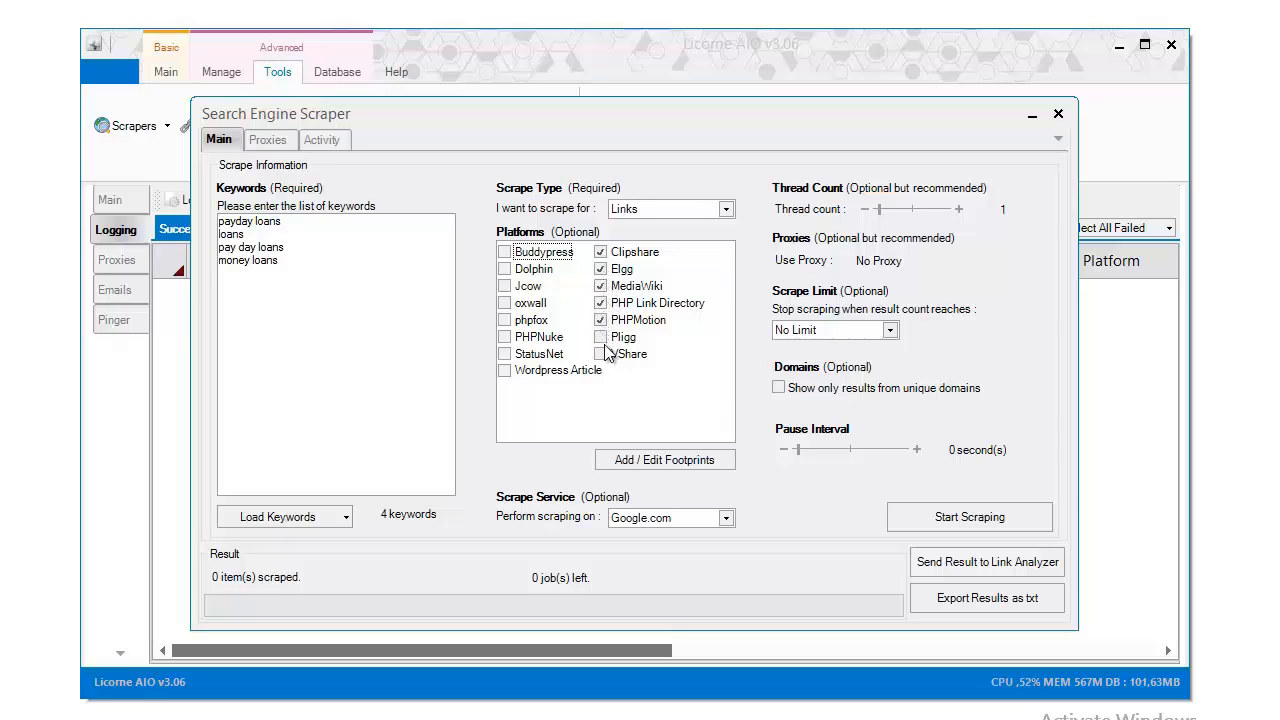
{"action": "left_click", "coordinate": [601, 337]}
{"action": "left_click", "coordinate": [601, 354]}
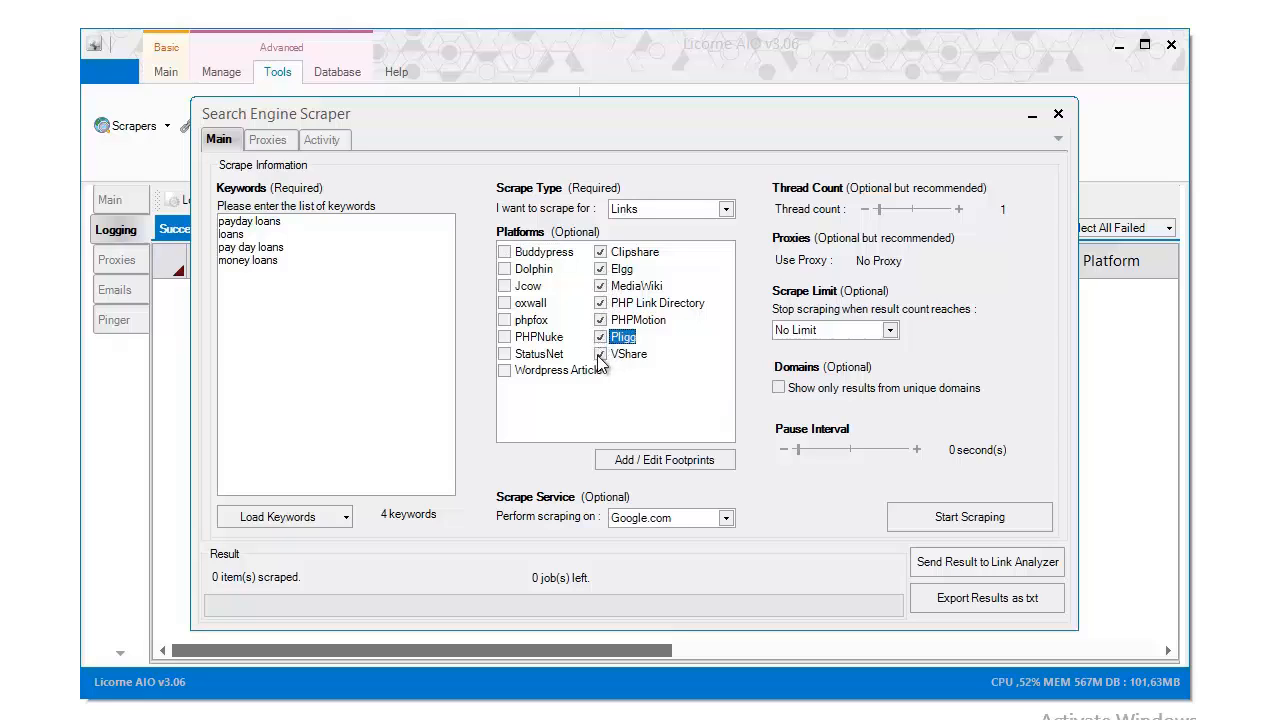
{"action": "left_click", "coordinate": [505, 370]}
{"action": "left_click", "coordinate": [505, 354]}
{"action": "left_click", "coordinate": [505, 337]}
{"action": "left_click", "coordinate": [505, 320]}
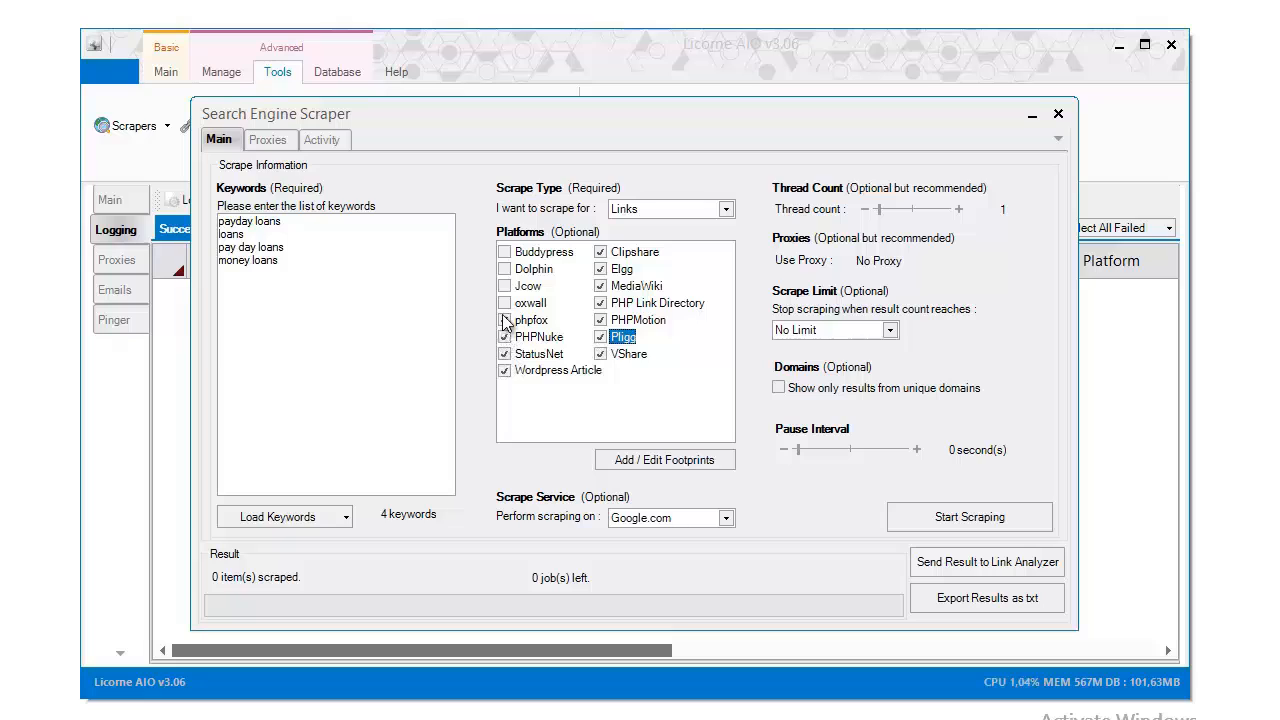
{"action": "left_click", "coordinate": [505, 303]}
{"action": "left_click", "coordinate": [505, 286]}
{"action": "left_click", "coordinate": [505, 269]}
{"action": "left_click", "coordinate": [505, 252]}
Keep Links as the scrape type and open the Jcow footprints file via Add / Edit Footprints
{"action": "left_click", "coordinate": [658, 210]}
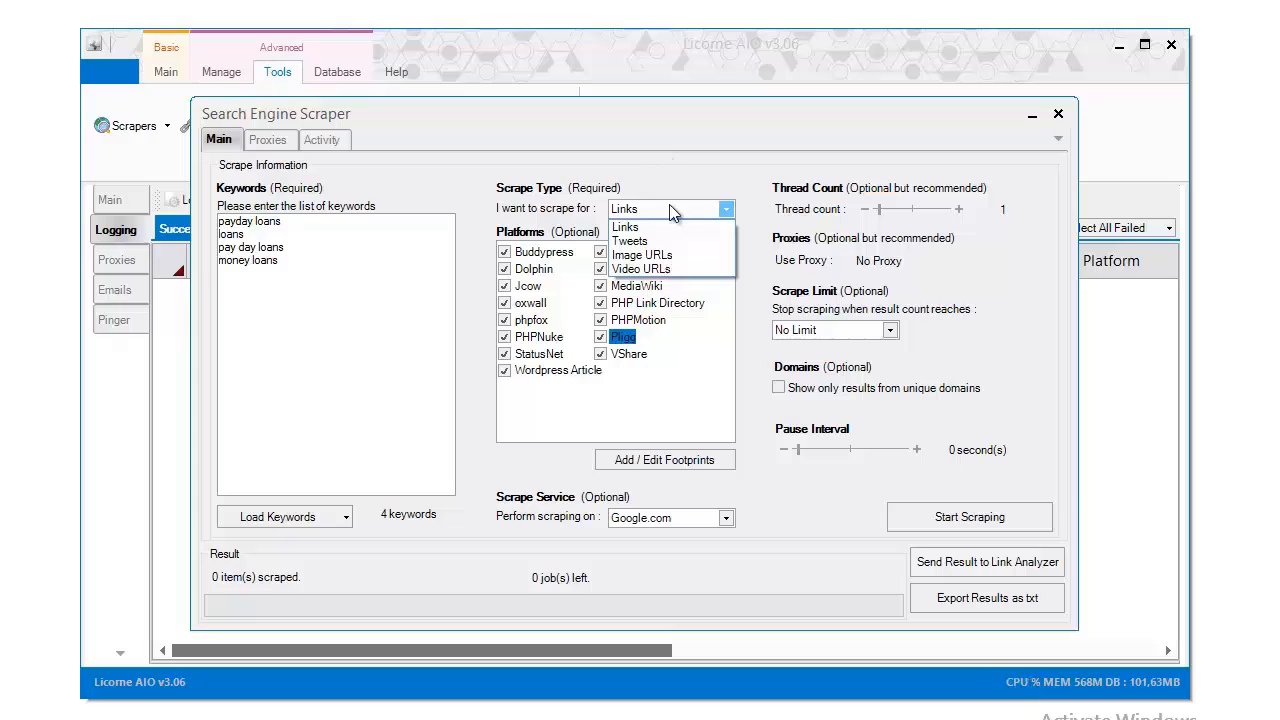
{"action": "left_click", "coordinate": [659, 229]}
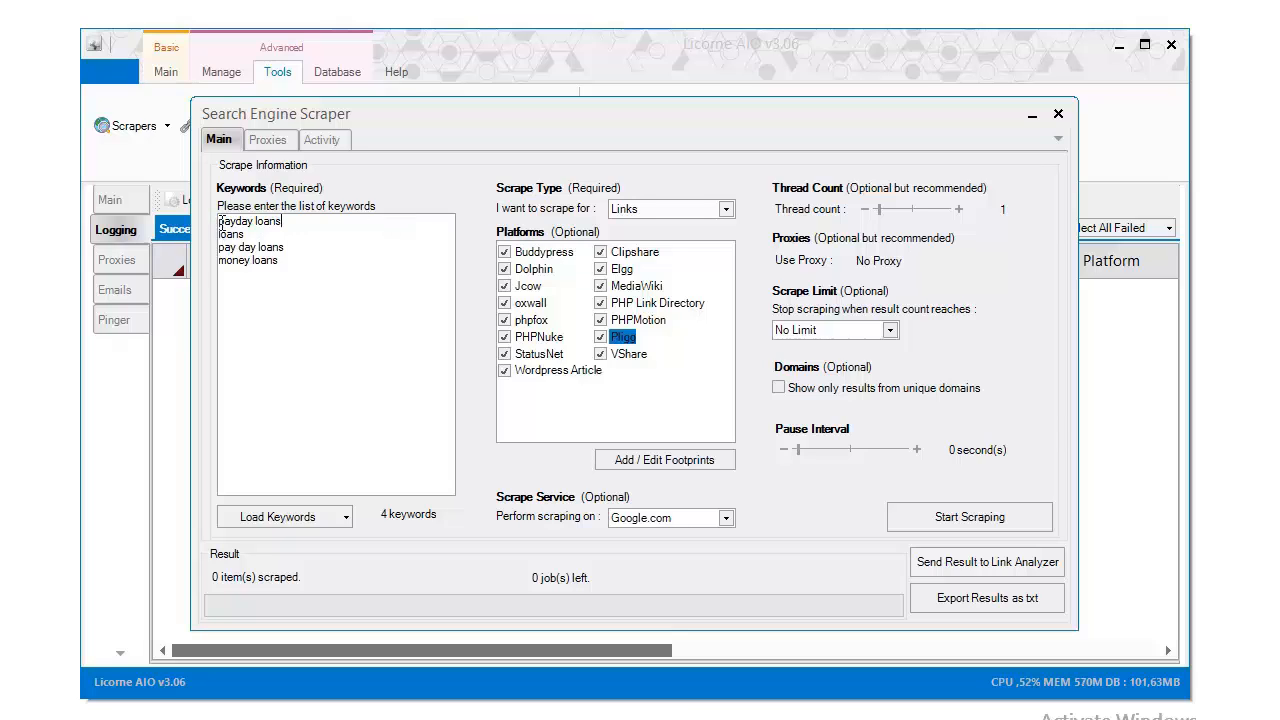
{"action": "left_click", "coordinate": [678, 462]}
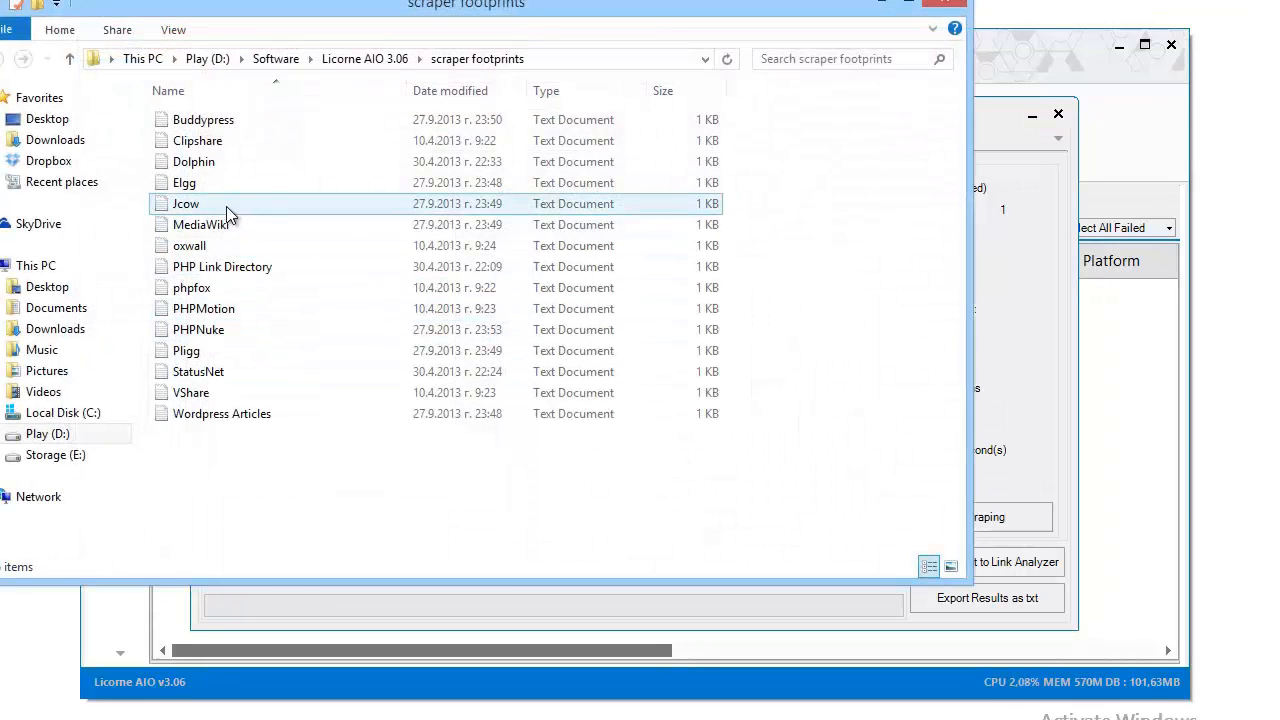
{"action": "double_click", "coordinate": [226, 206]}
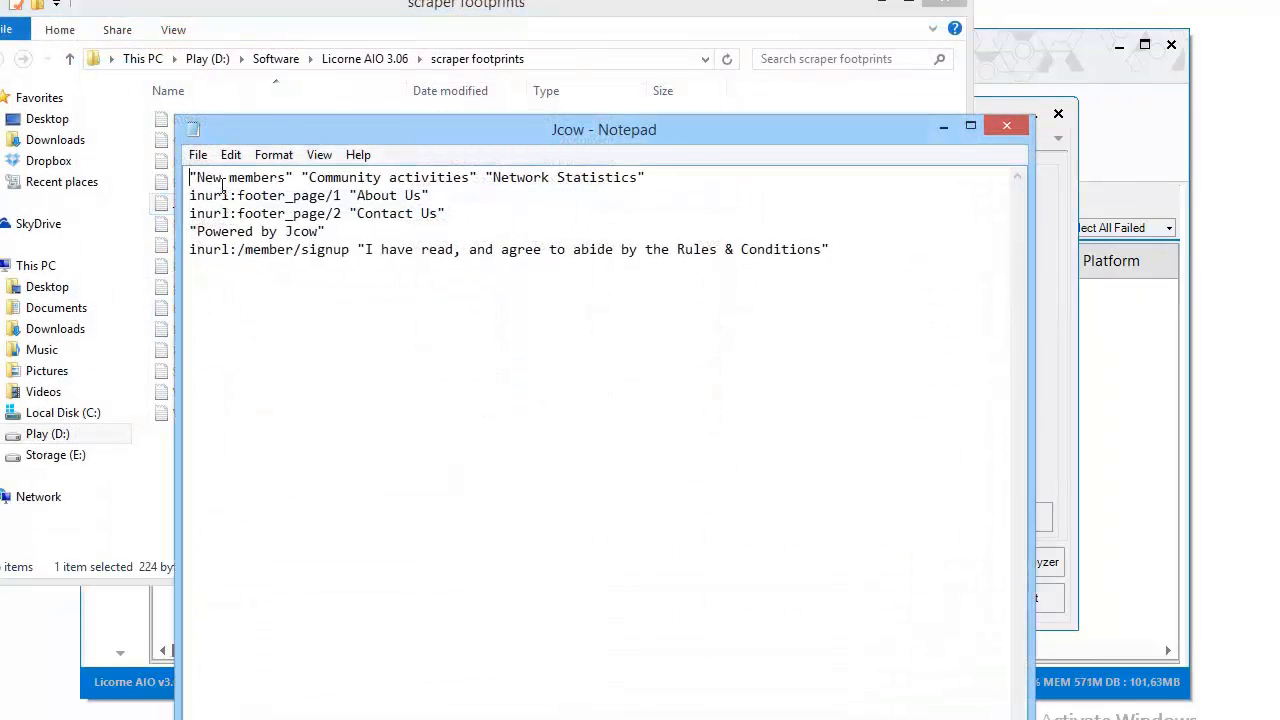
Review the Jcow footprint queries in Notepad, then close the file
{"action": "left_click_drag", "start_coordinate": [353, 137], "coordinate": [511, 221]}
{"action": "left_click", "coordinate": [884, 6]}
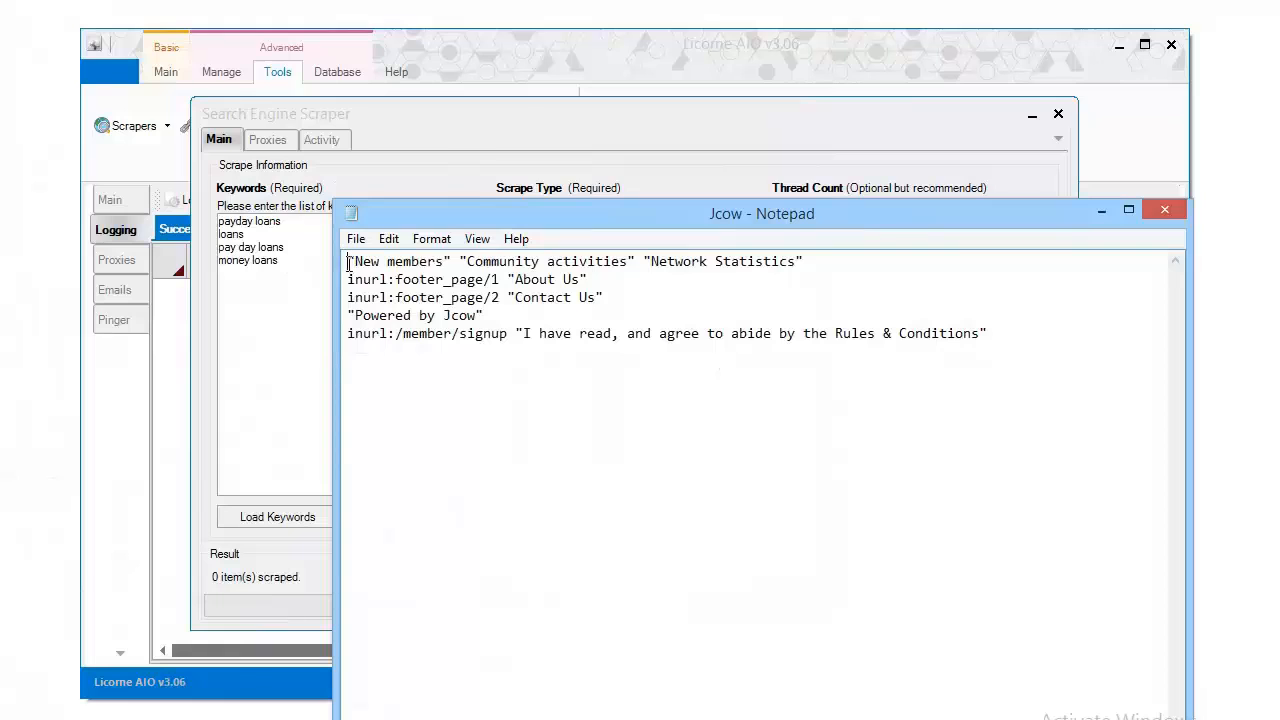
{"action": "left_click_drag", "start_coordinate": [348, 260], "coordinate": [330, 237]}
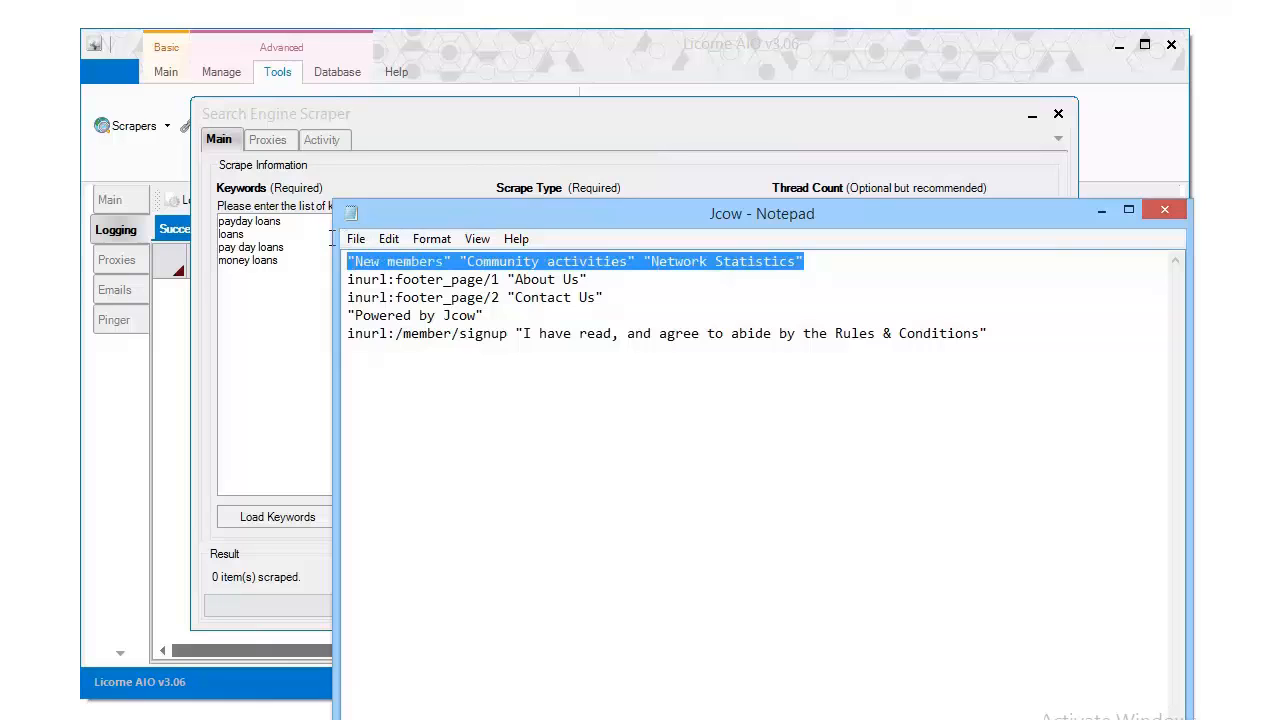
{"action": "left_click", "coordinate": [877, 265]}
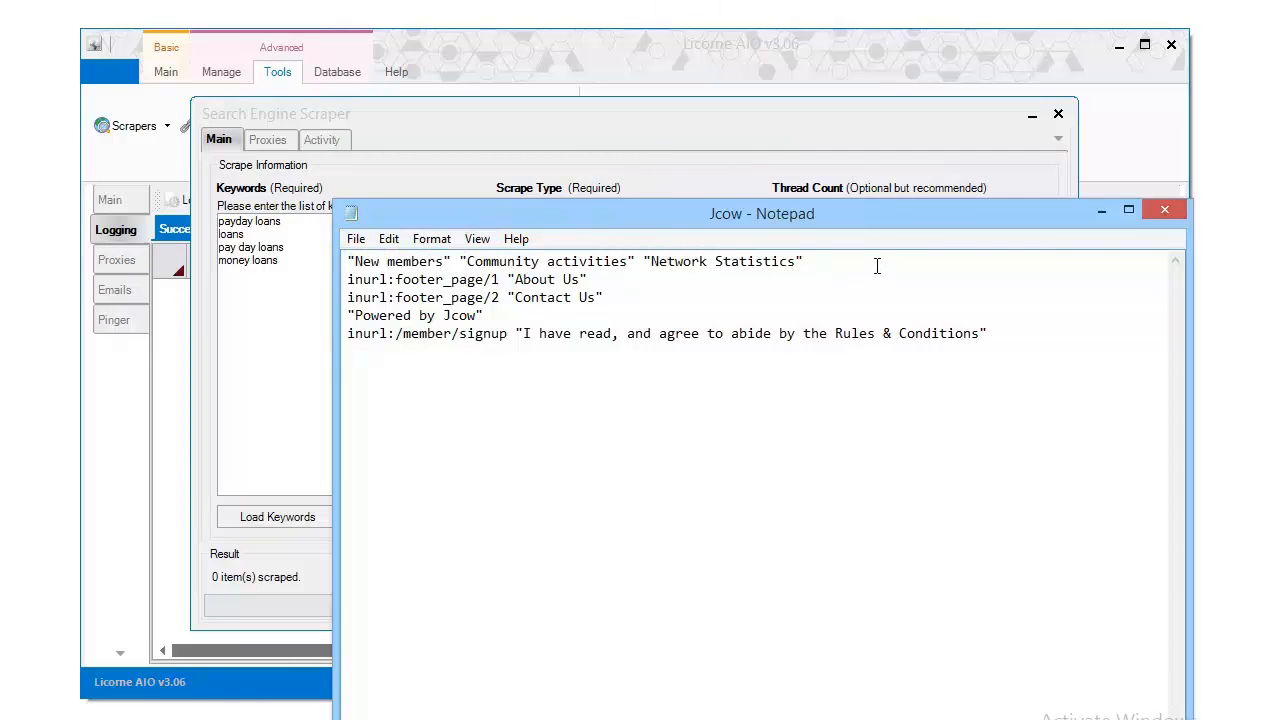
{"action": "left_click_drag", "start_coordinate": [714, 217], "coordinate": [664, 187]}
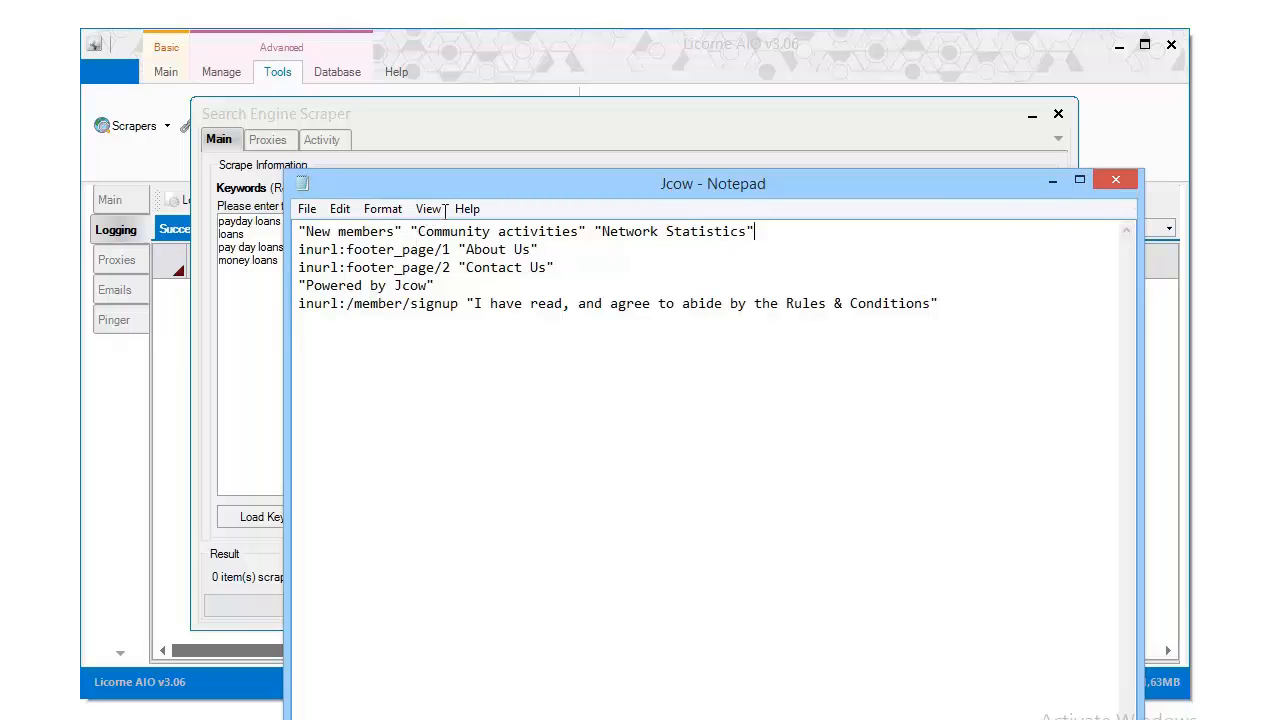
{"action": "left_click_drag", "start_coordinate": [482, 181], "coordinate": [708, 181]}
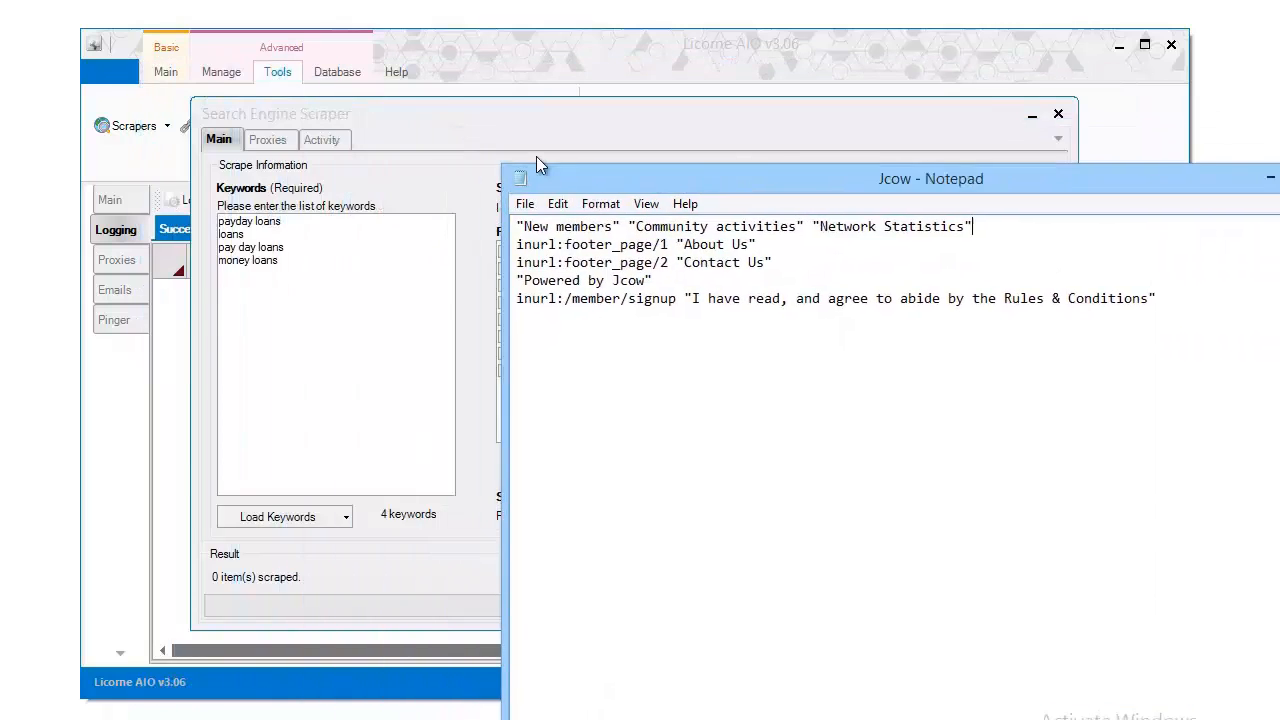
{"action": "left_click_drag", "start_coordinate": [537, 157], "coordinate": [271, 128]}
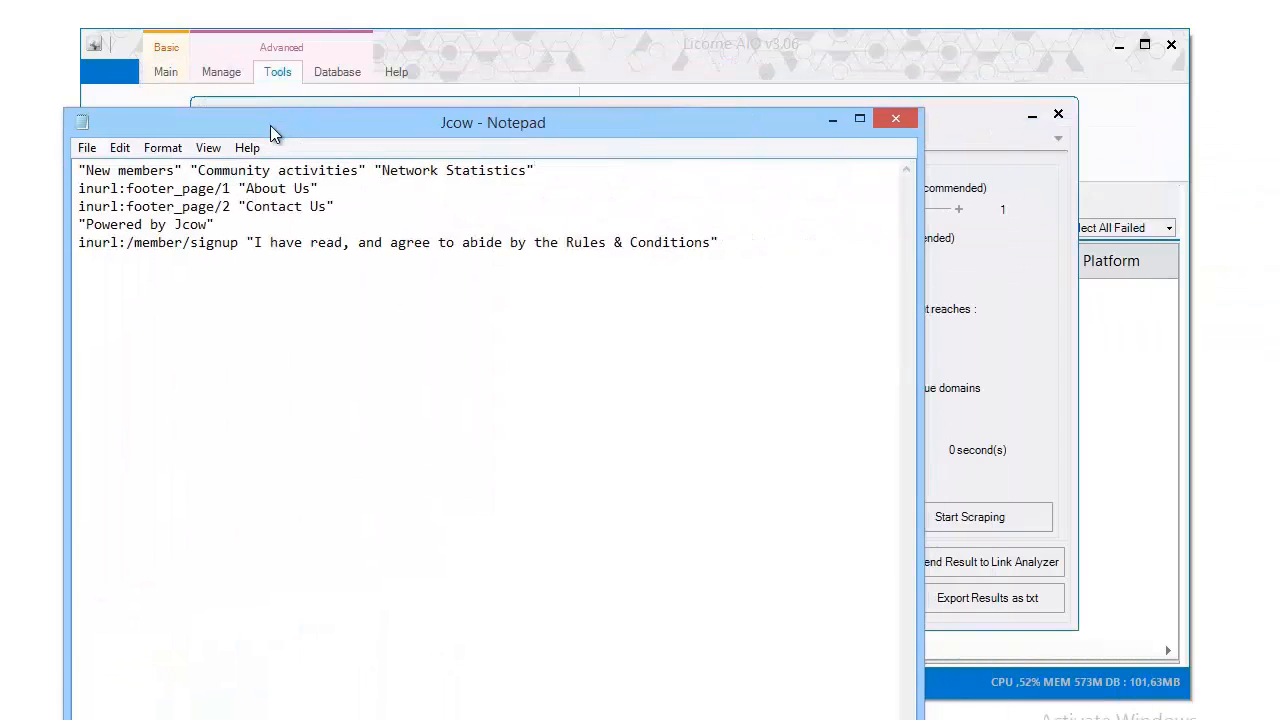
{"action": "left_click", "coordinate": [900, 118]}
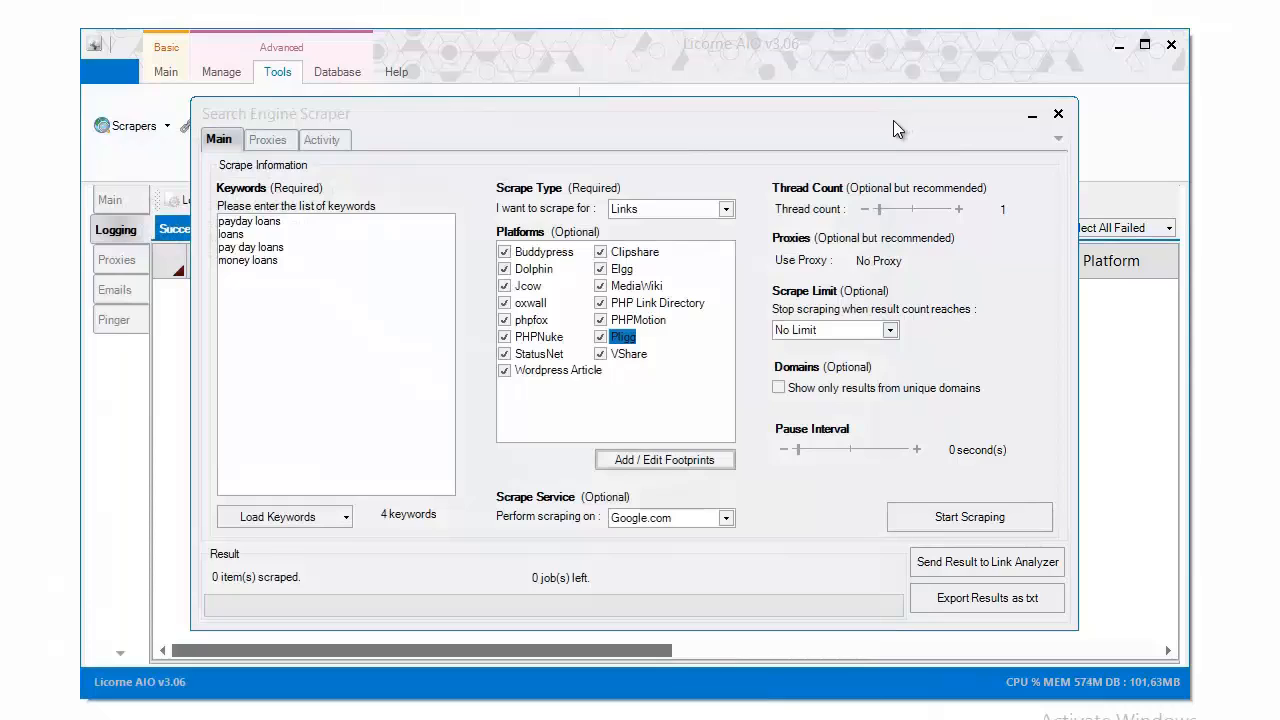
Load the Daily Premium Proxies on the Proxies tab and confirm 559 proxies are loaded
{"action": "left_click", "coordinate": [275, 143]}
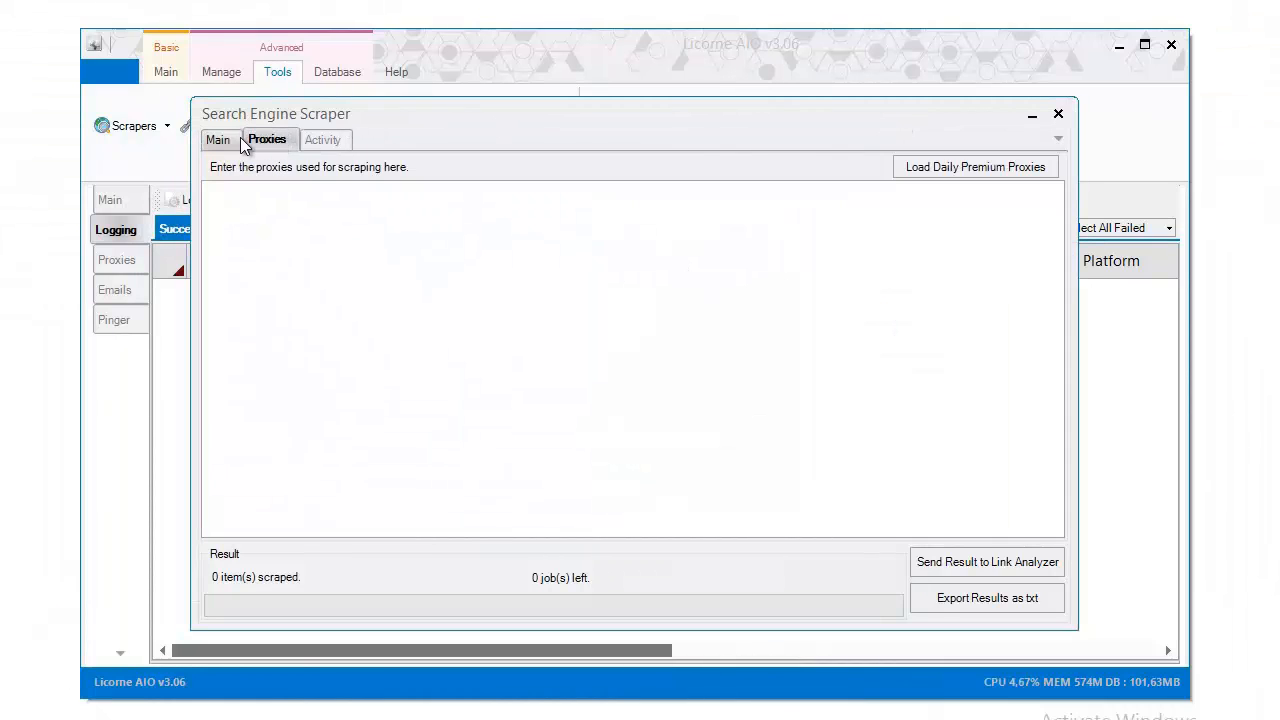
{"action": "left_click", "coordinate": [236, 141]}
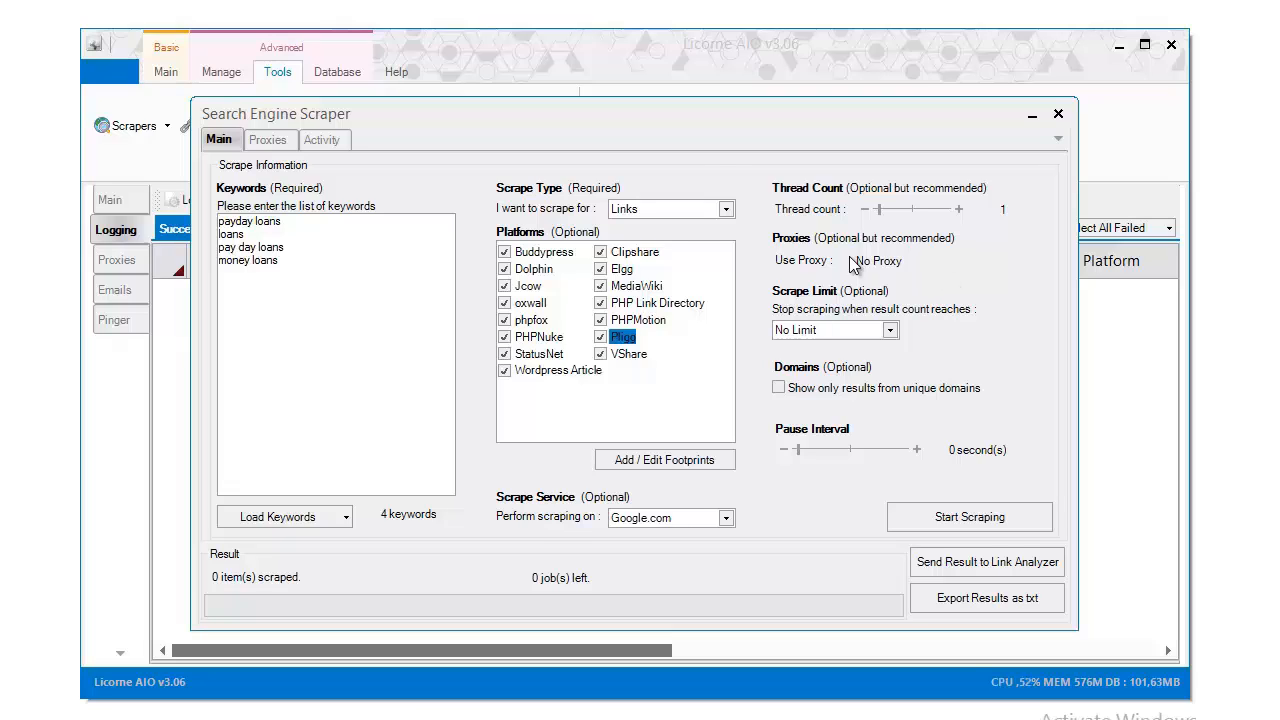
{"action": "left_click", "coordinate": [268, 141]}
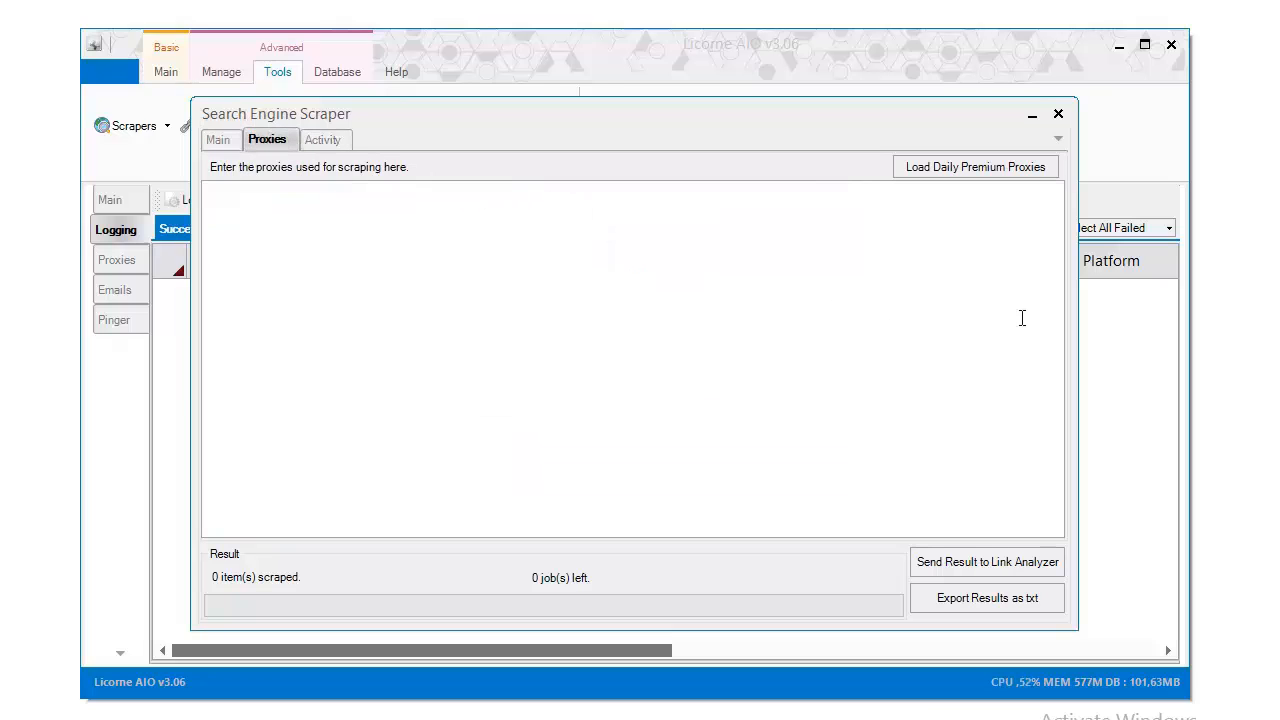
{"action": "left_click", "coordinate": [993, 172]}
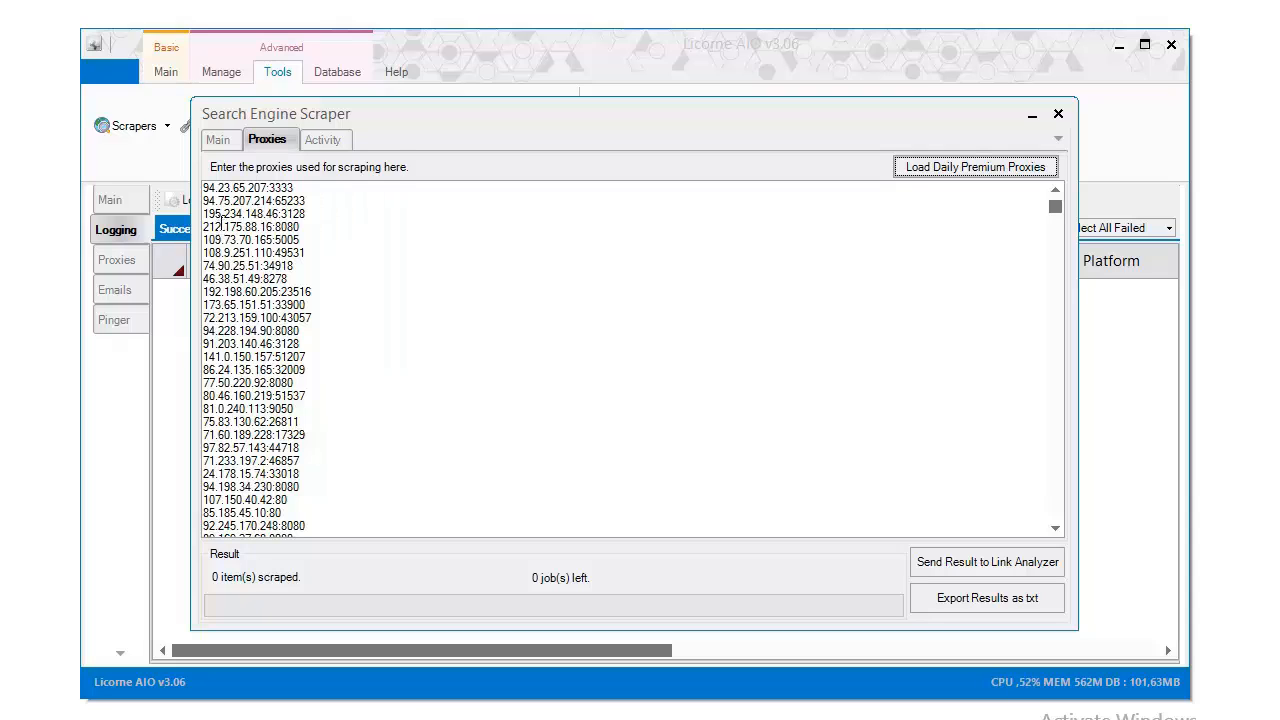
{"action": "left_click", "coordinate": [216, 140]}
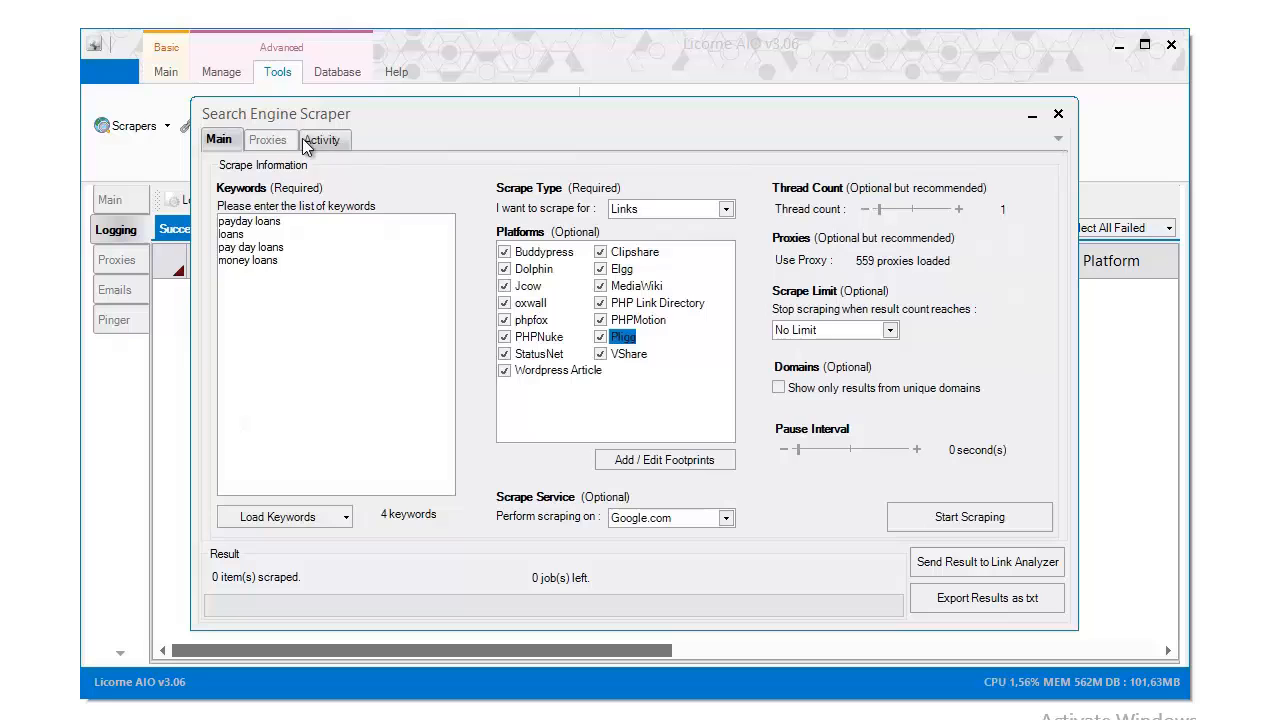
{"action": "left_click", "coordinate": [268, 140]}
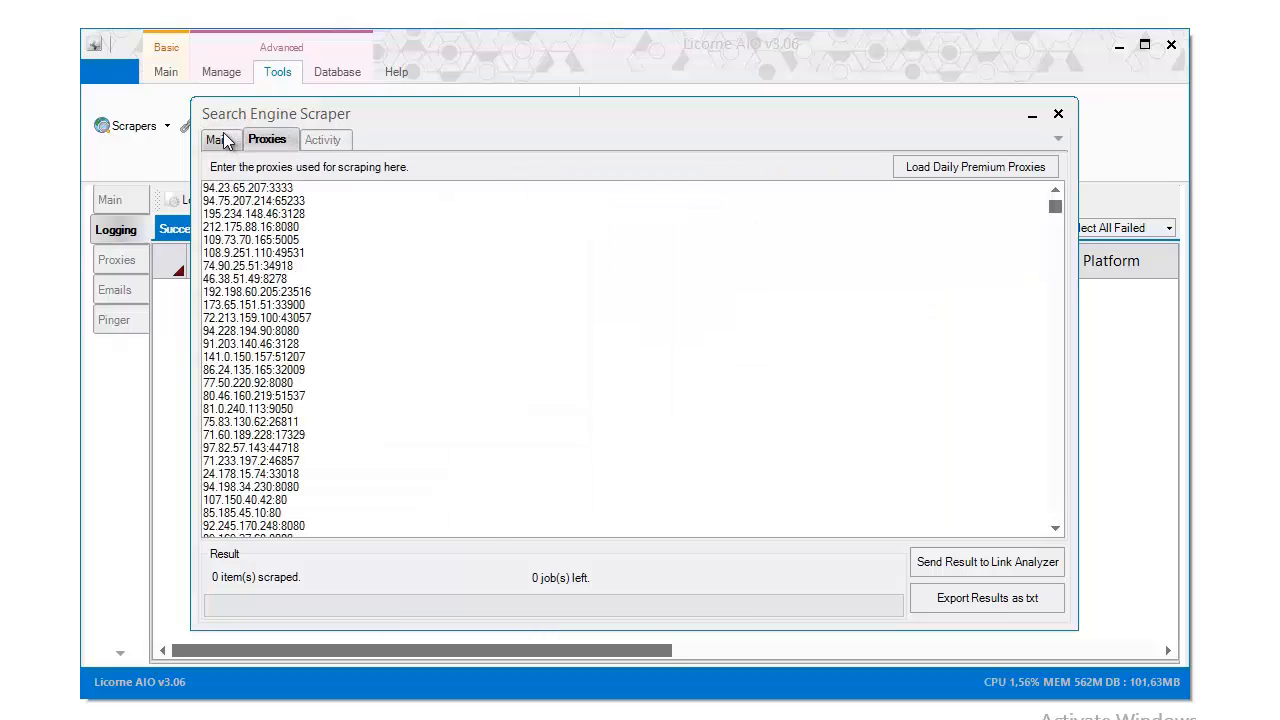
{"action": "left_click", "coordinate": [220, 141]}
{"action": "left_click", "coordinate": [280, 142]}
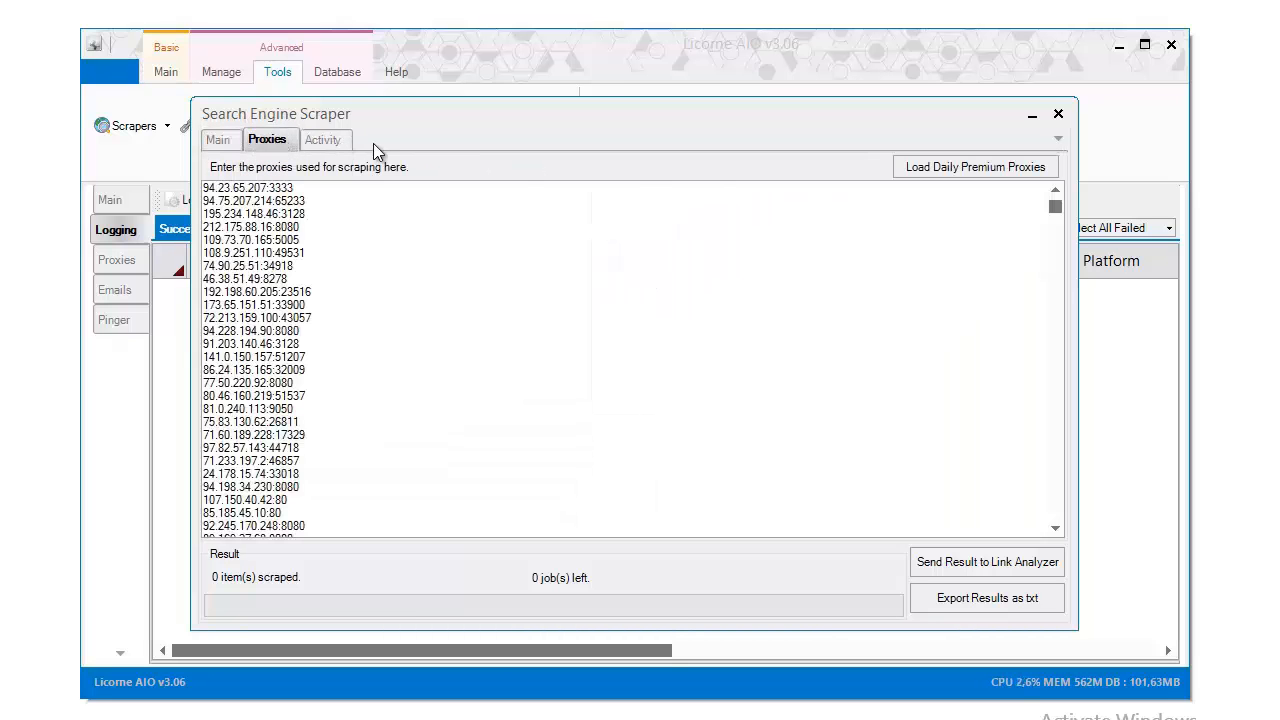
On the Main tab, slide Thread count from 1 up to 102
{"action": "left_click", "coordinate": [218, 140]}
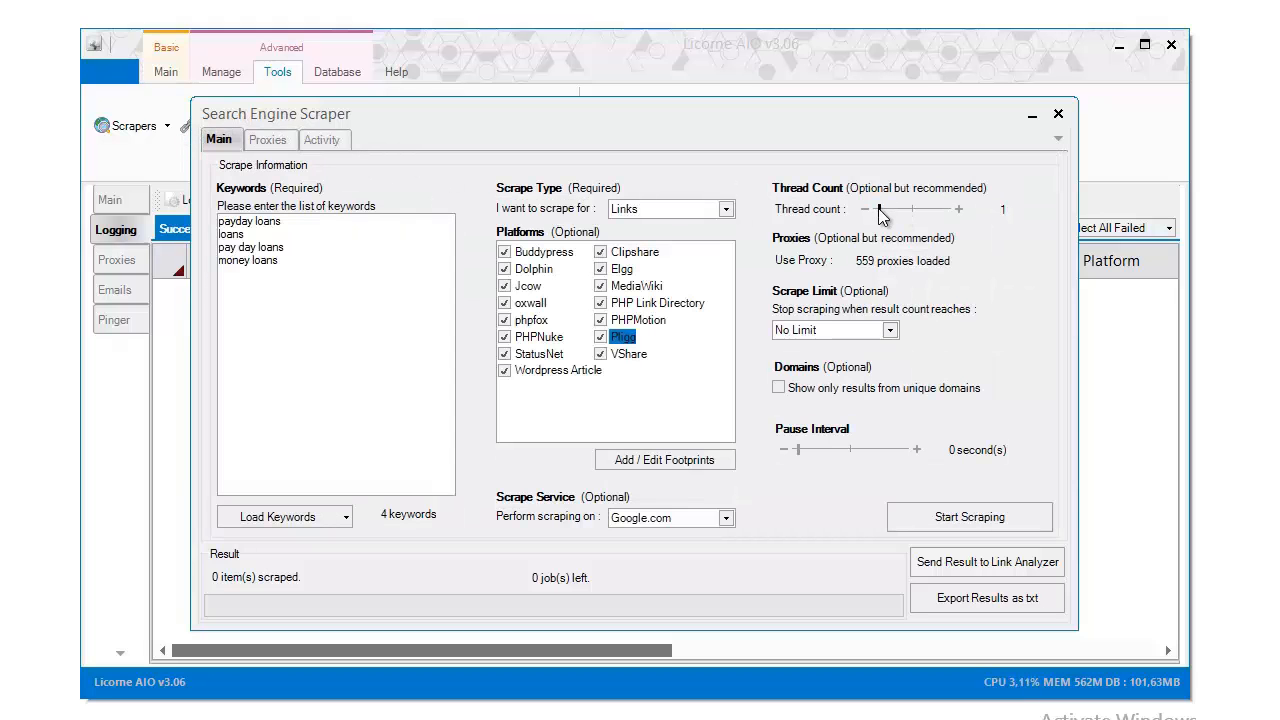
{"action": "left_click_drag", "start_coordinate": [882, 217], "coordinate": [900, 214]}
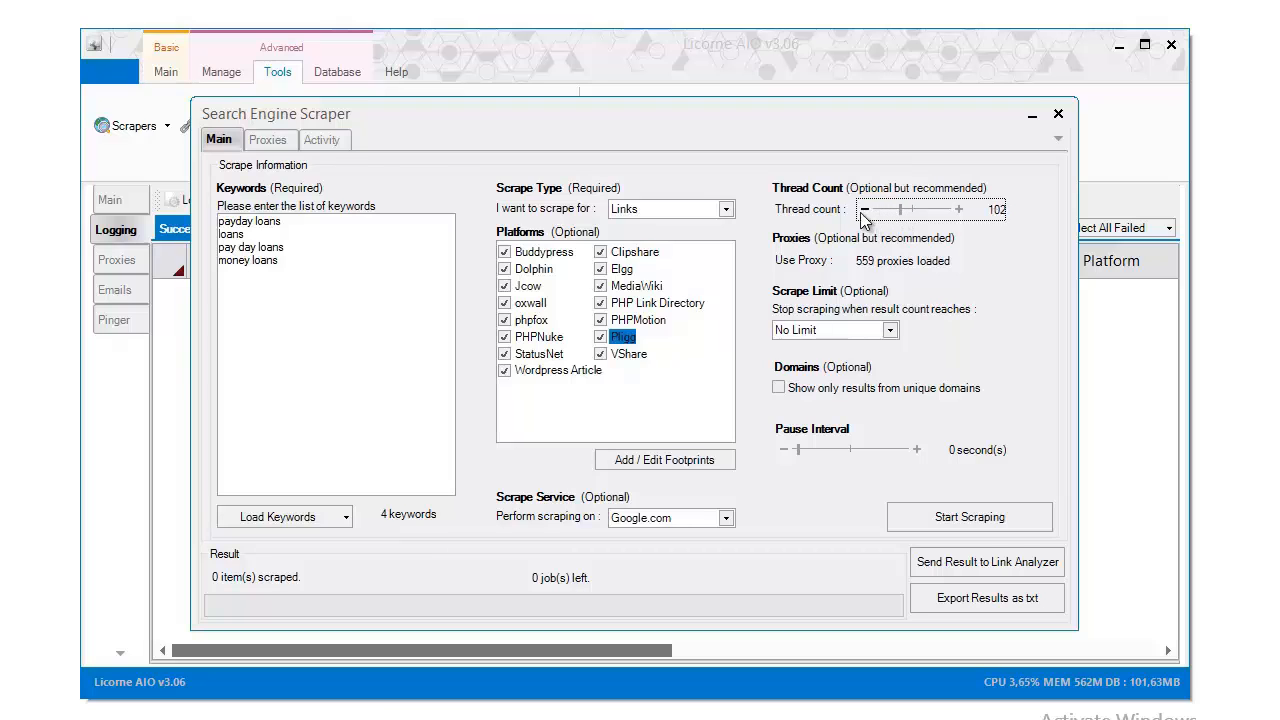
{"action": "left_click", "coordinate": [267, 140]}
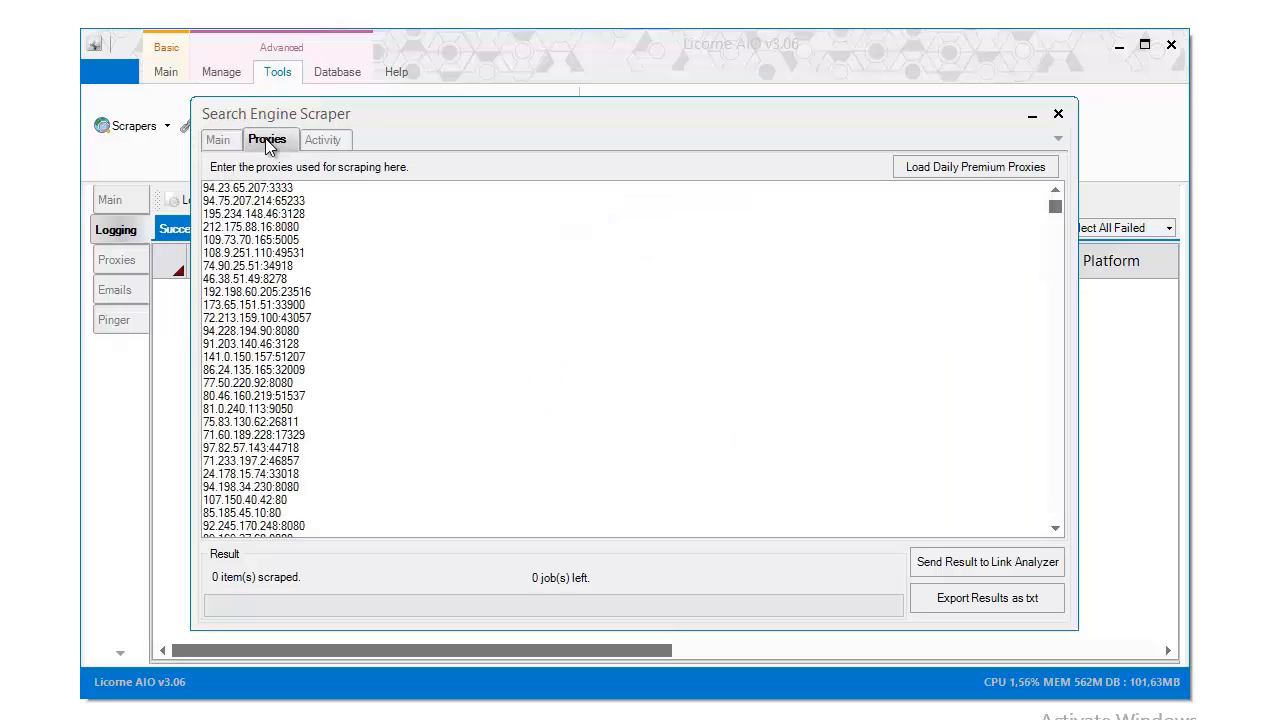
{"action": "left_click", "coordinate": [219, 140]}
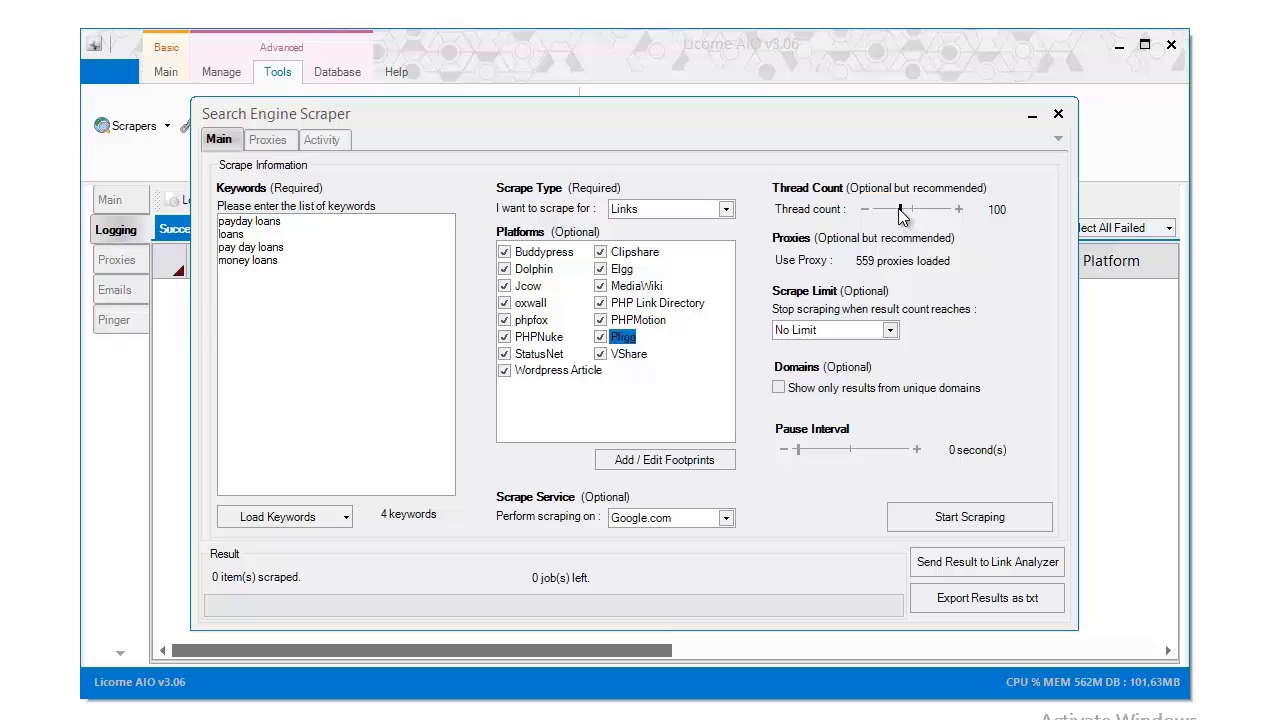
{"action": "left_click", "coordinate": [285, 140]}
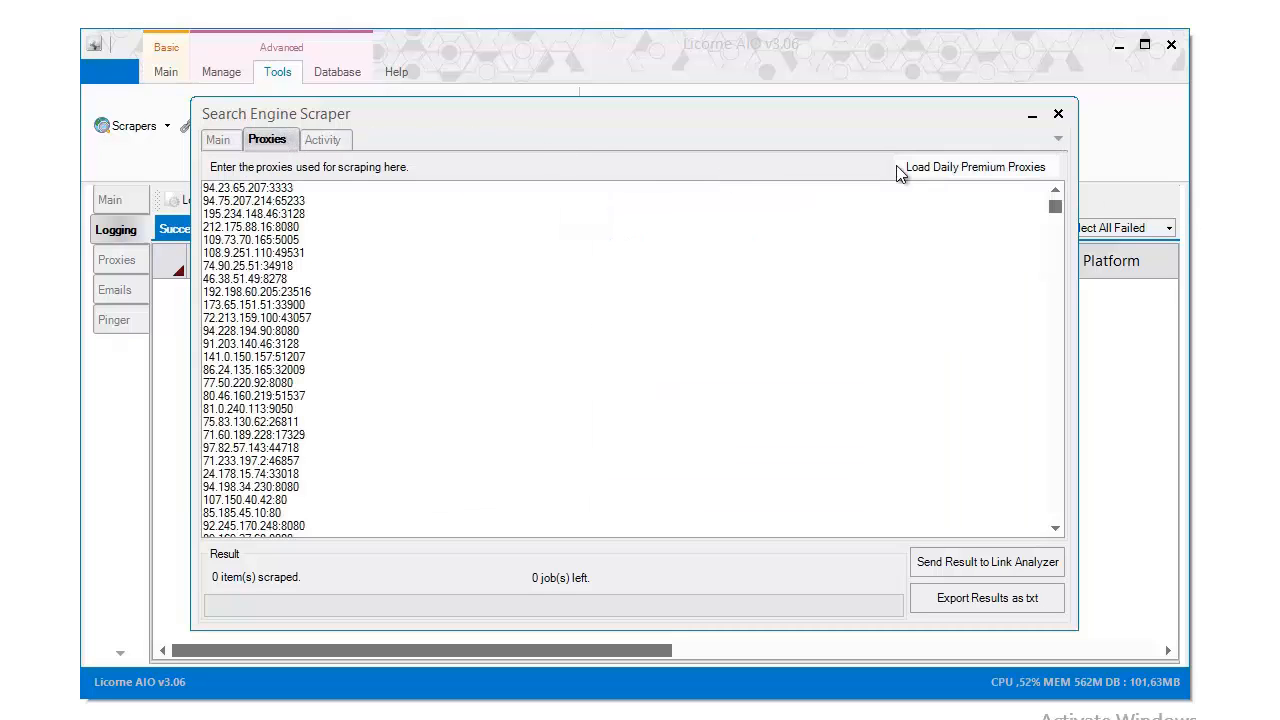
{"action": "left_click", "coordinate": [218, 140]}
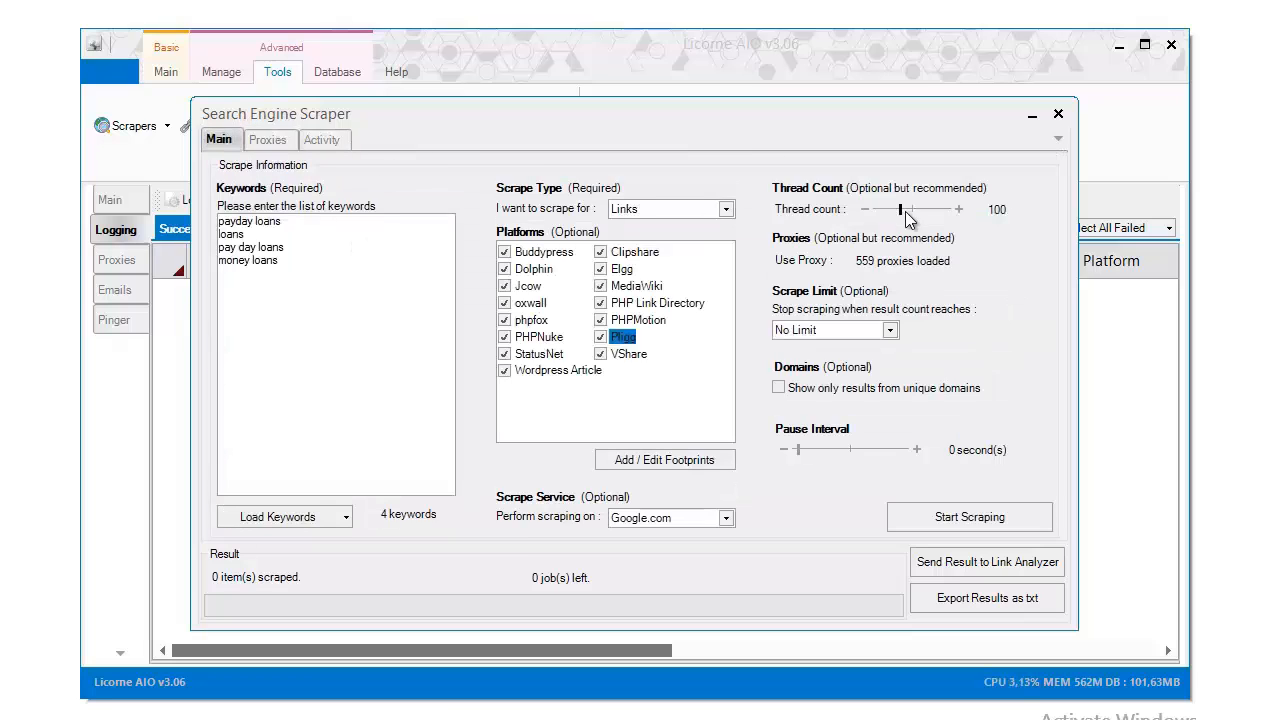
Bring the Thread count slider down from 100 to 40
{"action": "left_click_drag", "start_coordinate": [903, 218], "coordinate": [886, 210]}
{"action": "left_click", "coordinate": [962, 209]}
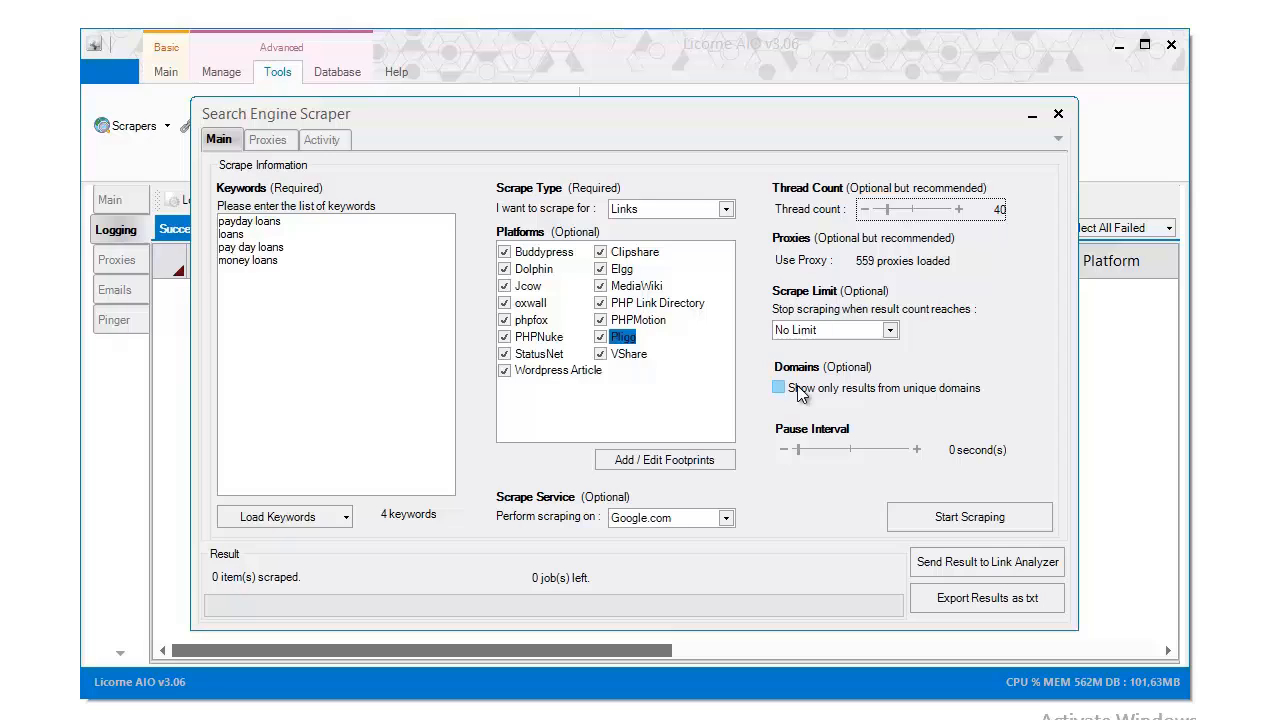
{"action": "left_click", "coordinate": [824, 335]}
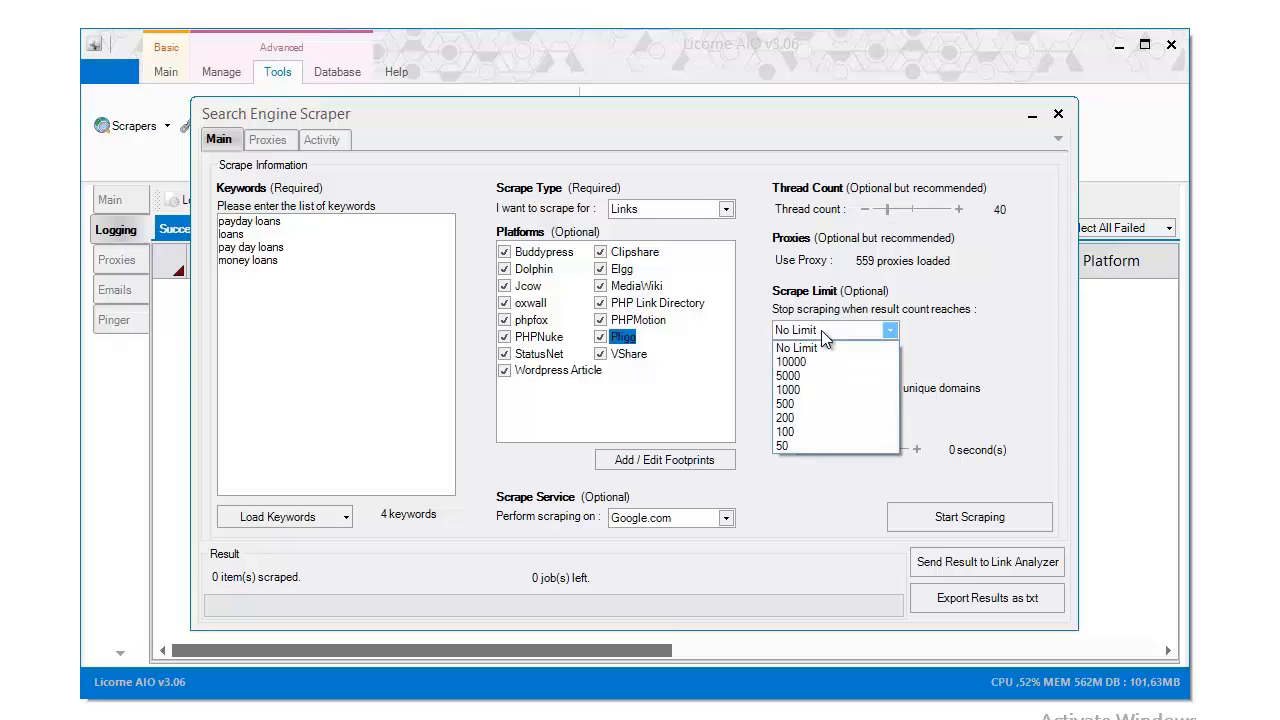
{"action": "left_click", "coordinate": [824, 336]}
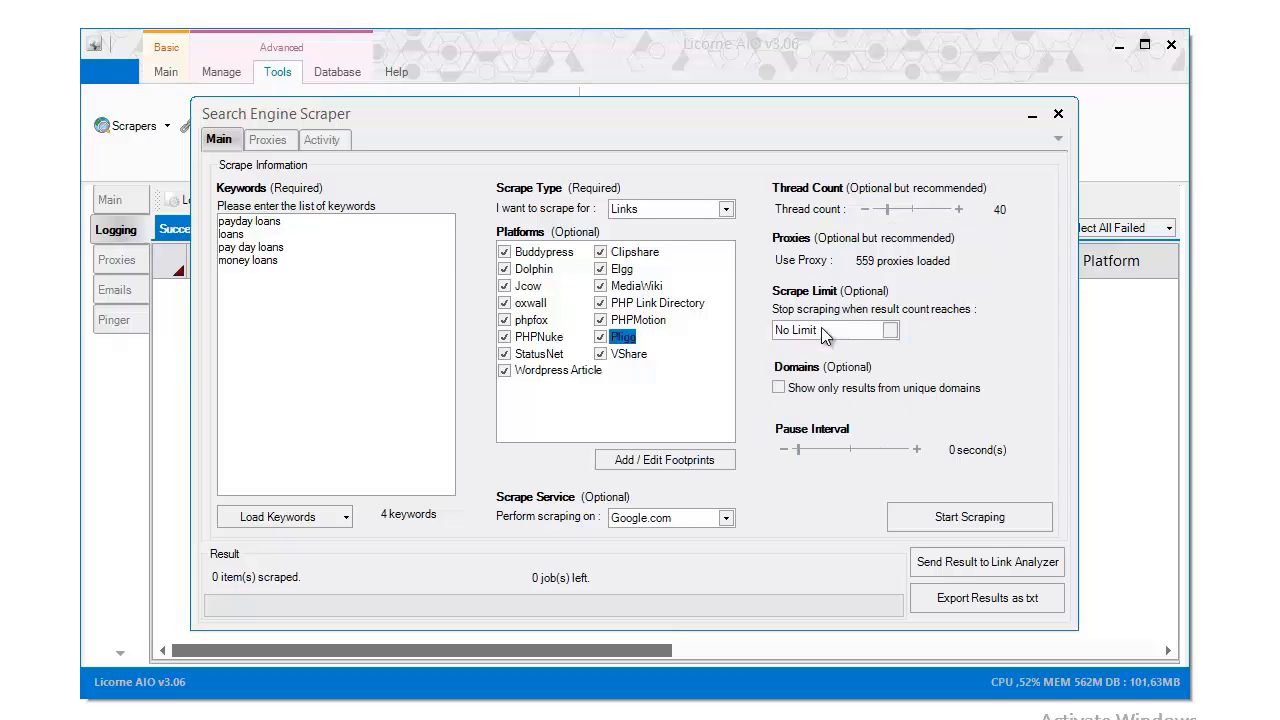
{"action": "left_click", "coordinate": [824, 335]}
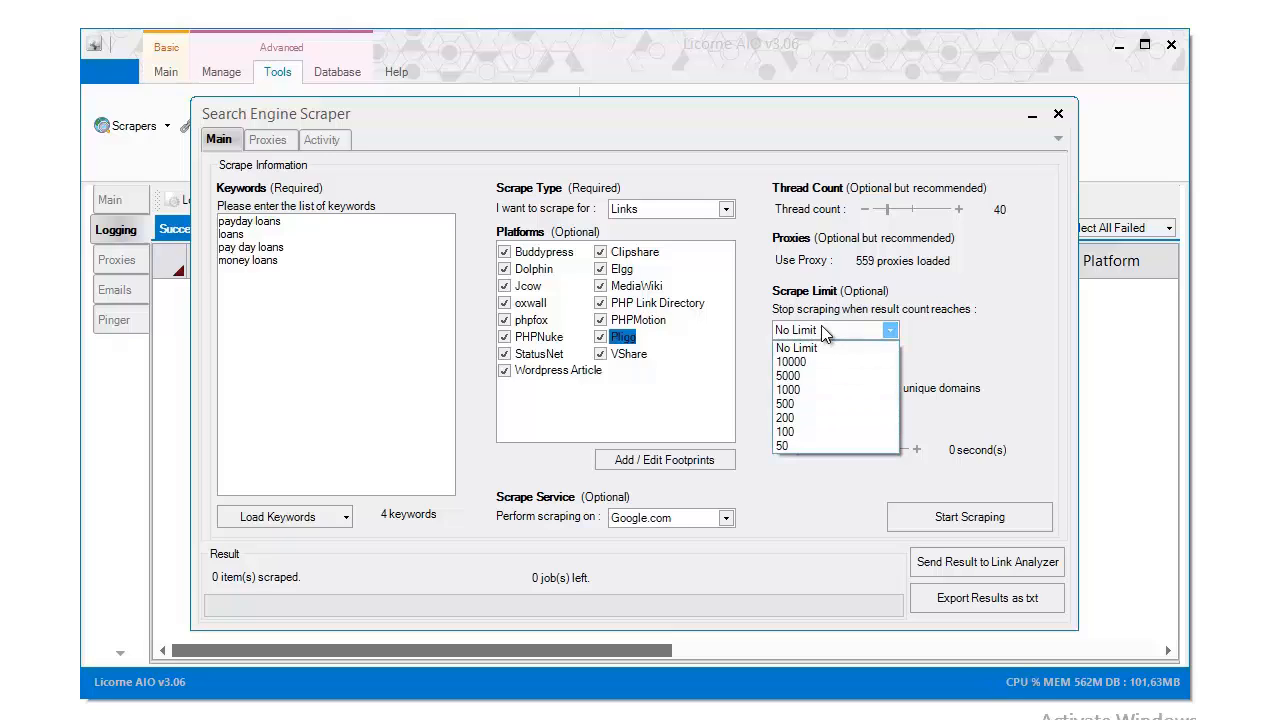
{"action": "left_click", "coordinate": [824, 335]}
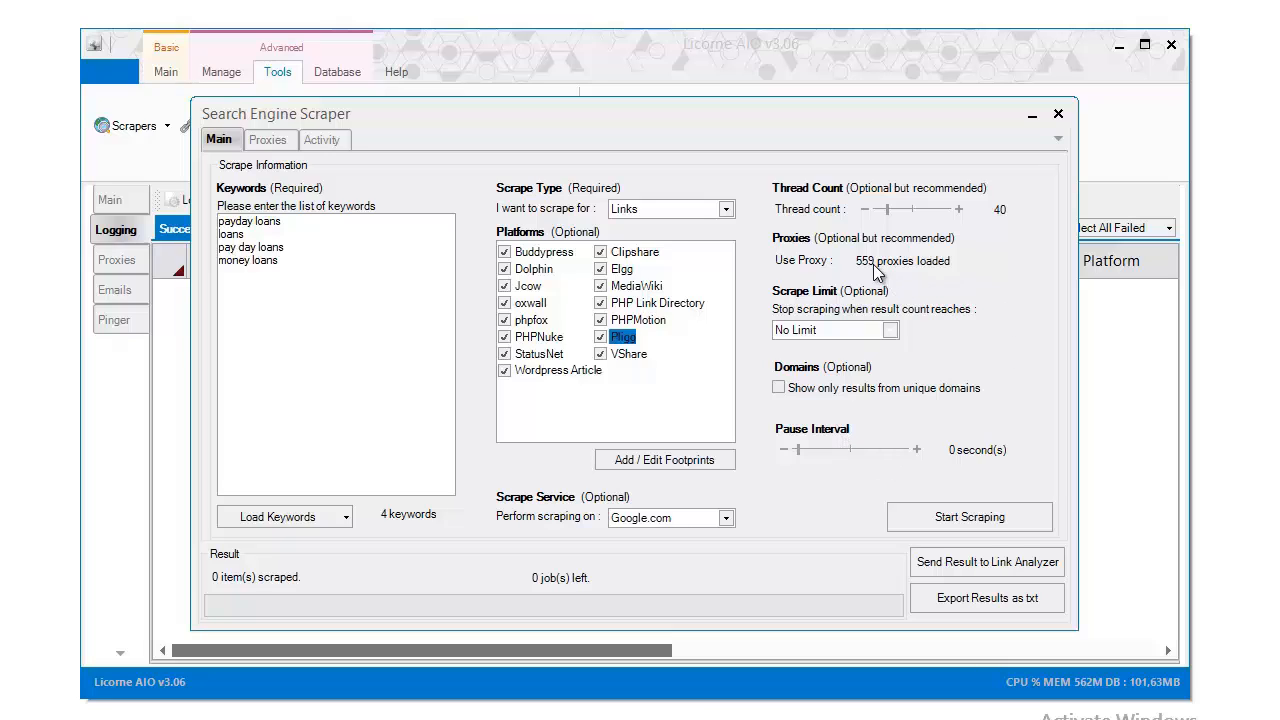
Adjust the Pause Interval slider and its +/- buttons until it reads 15 second(s)
{"action": "left_click_drag", "start_coordinate": [800, 453], "coordinate": [829, 466]}
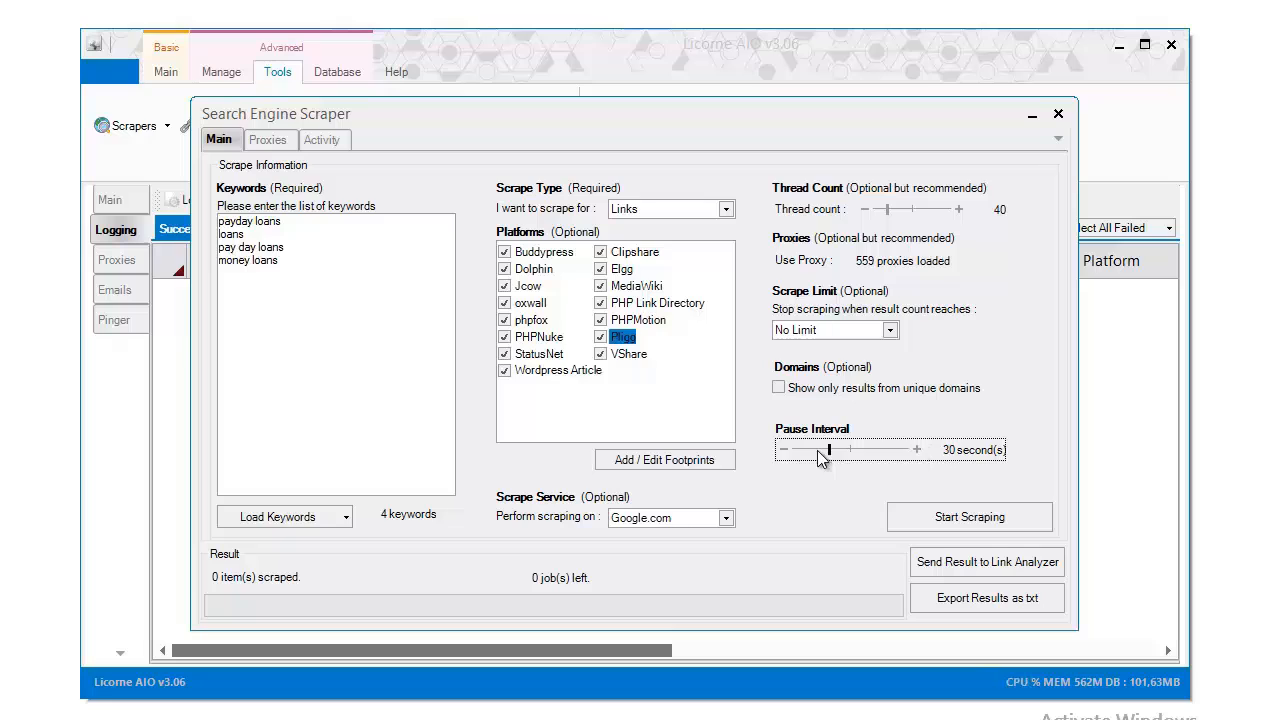
{"action": "left_click_drag", "start_coordinate": [817, 450], "coordinate": [816, 450]}
{"action": "left_click", "coordinate": [918, 451]}
{"action": "left_click", "coordinate": [784, 450]}
{"action": "left_click", "coordinate": [784, 450]}
{"action": "left_click", "coordinate": [784, 450]}
{"action": "left_click", "coordinate": [784, 450]}
{"action": "left_click", "coordinate": [784, 450]}
Delete 'loans', 'pay day loans' and 'money loans', then start scraping 'payday loans'
{"action": "left_click", "coordinate": [935, 525]}
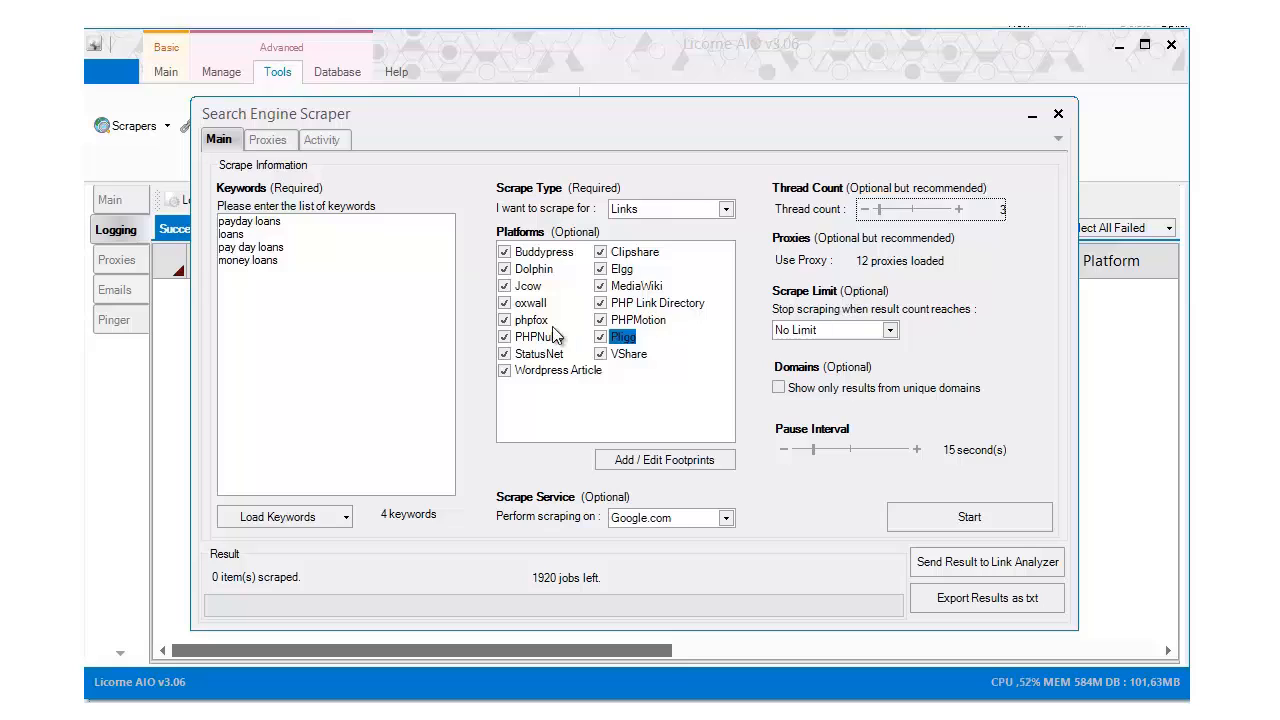
{"action": "left_click_drag", "start_coordinate": [313, 265], "coordinate": [218, 232]}
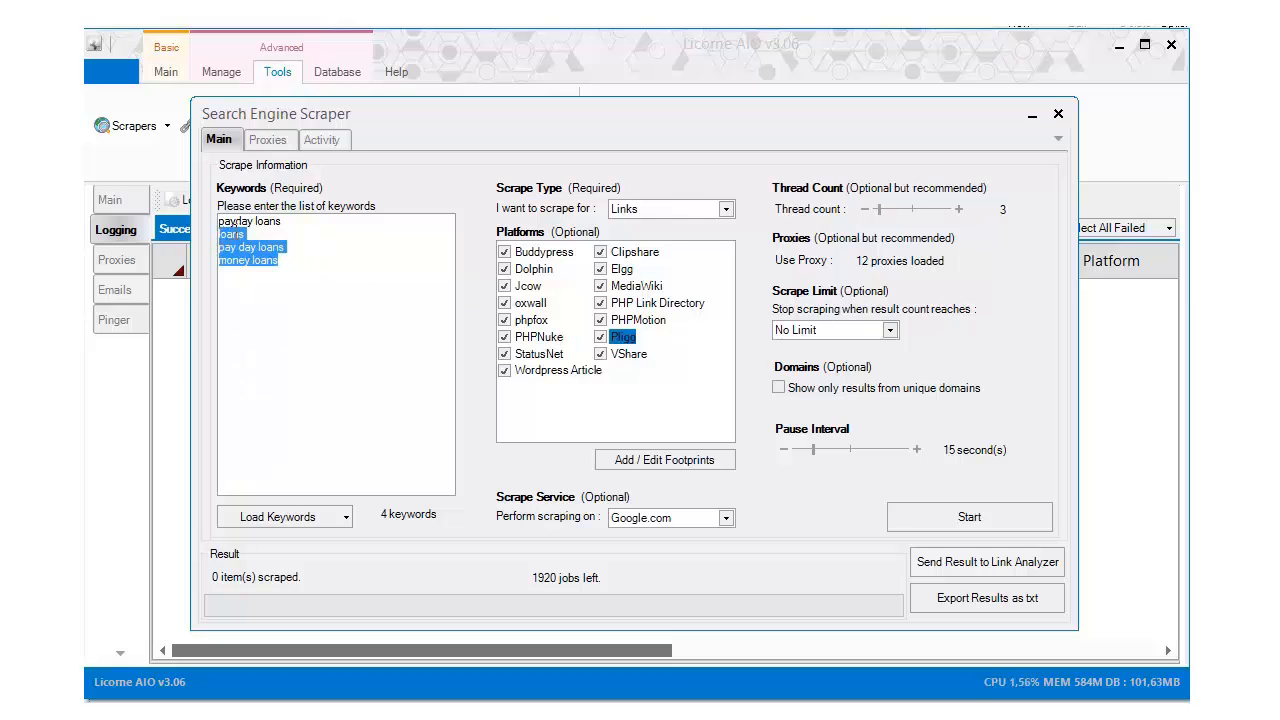
{"action": "key", "text": "Delete"}
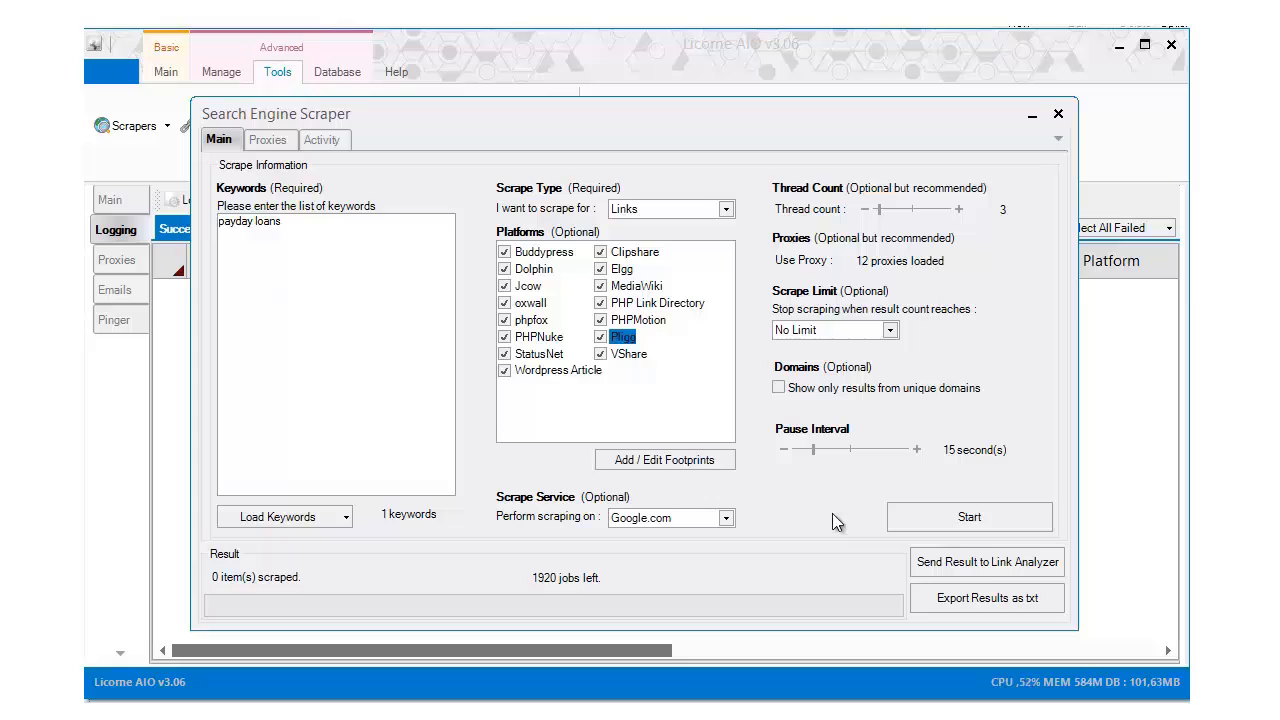
{"action": "left_click", "coordinate": [902, 518]}
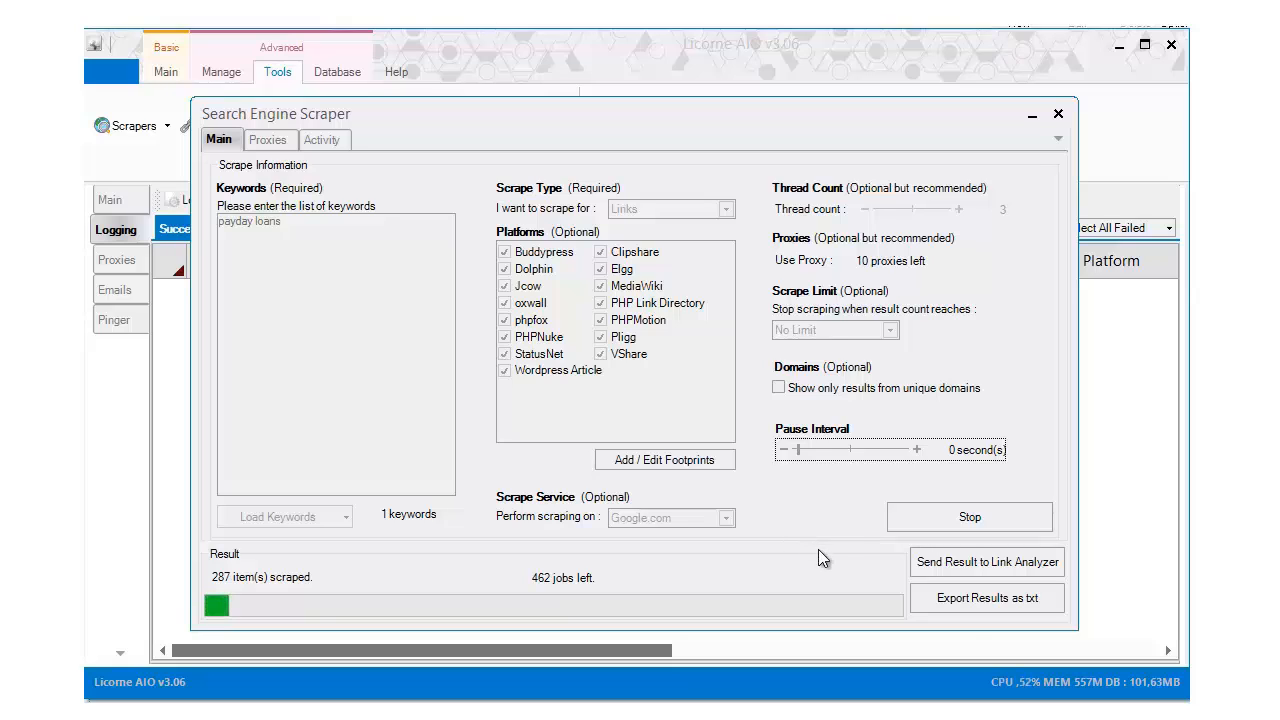
Export the scraped results to Notepad and copy all 297 URLs
{"action": "left_click", "coordinate": [980, 605]}
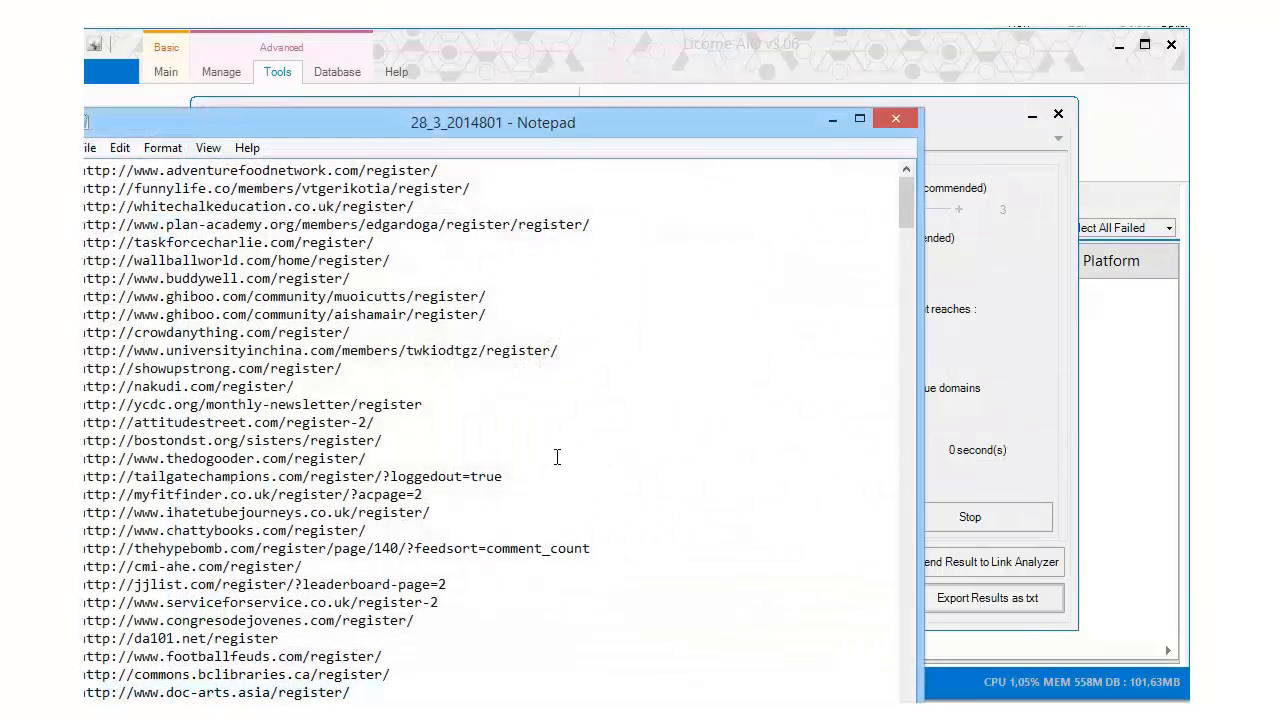
{"action": "scroll", "coordinate": [440, 420], "scroll_direction": "down", "scroll_amount": 16}
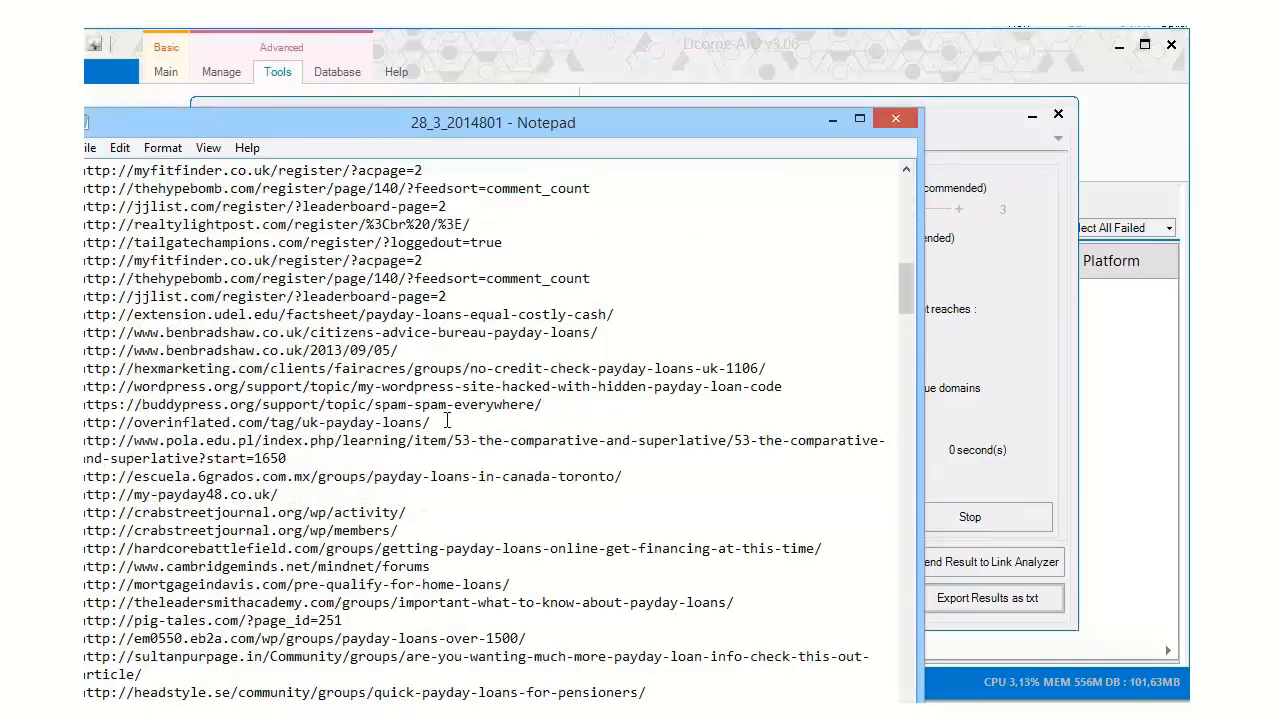
{"action": "scroll", "coordinate": [447, 420], "scroll_direction": "down", "scroll_amount": 12}
{"action": "left_click_drag", "start_coordinate": [896, 366], "coordinate": [880, 690]}
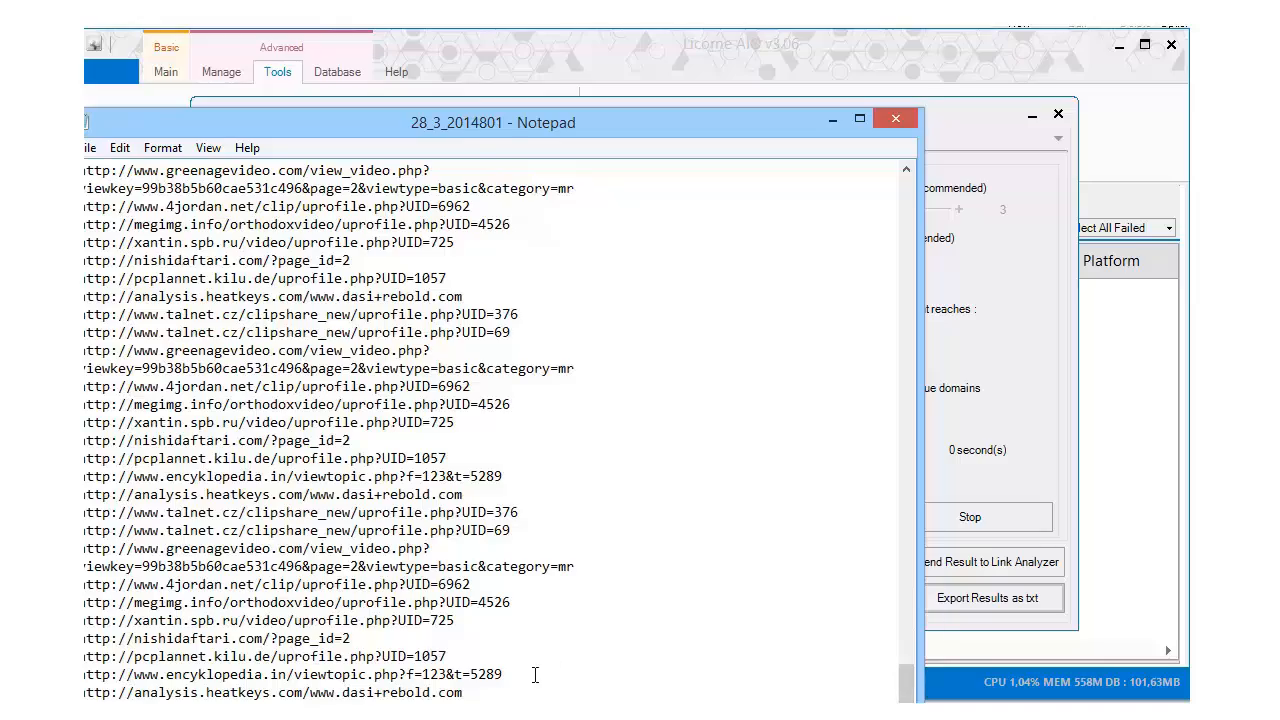
{"action": "scroll", "coordinate": [535, 675], "scroll_direction": "up", "scroll_amount": 15}
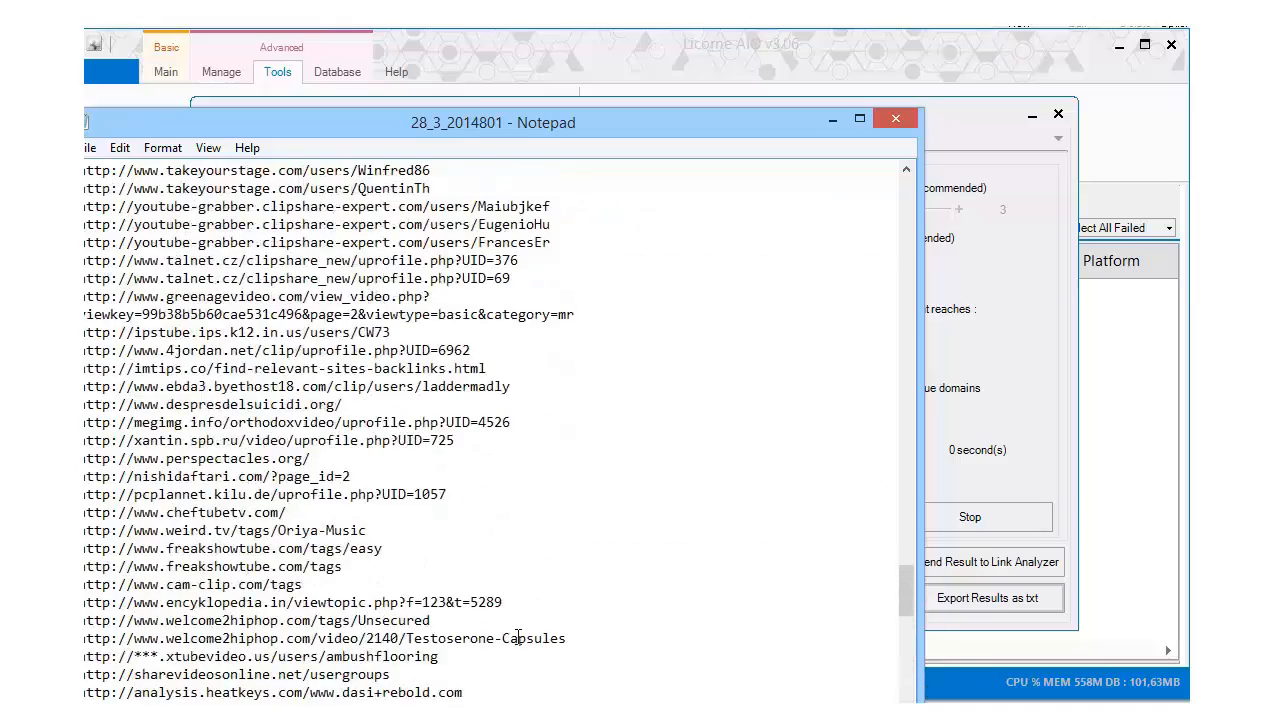
{"action": "scroll", "coordinate": [520, 635], "scroll_direction": "up", "scroll_amount": 15}
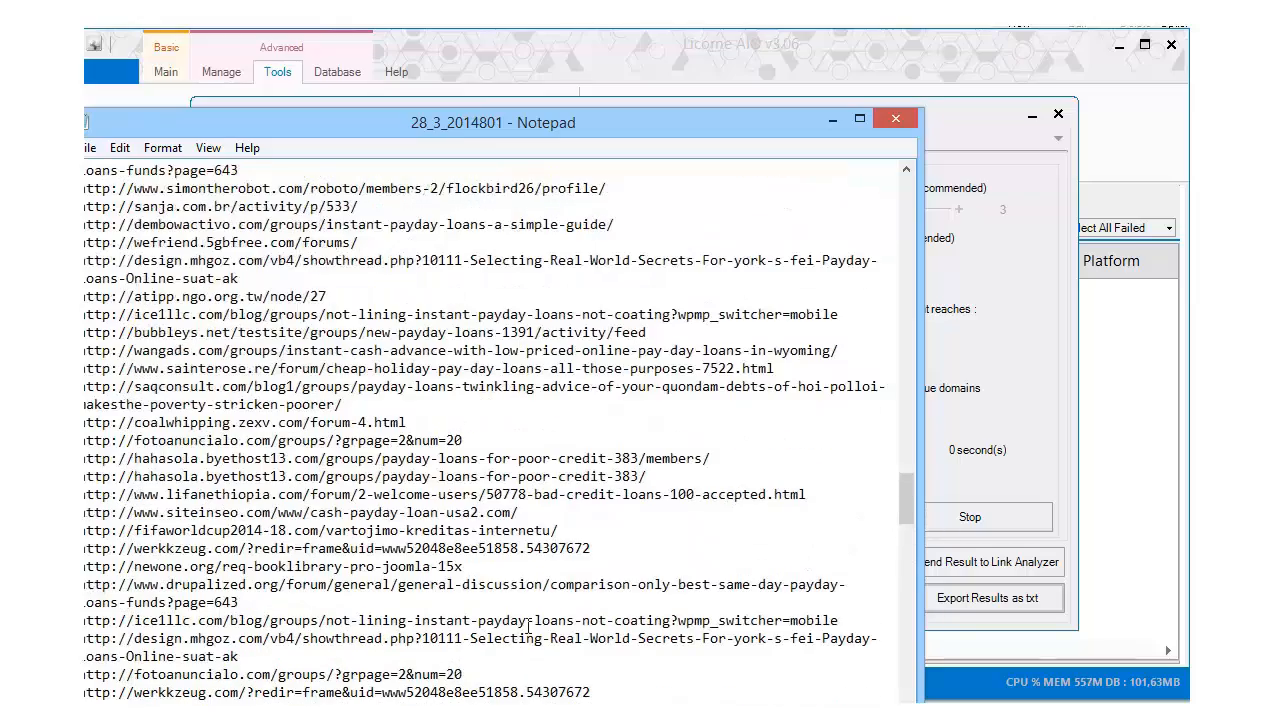
{"action": "left_click_drag", "start_coordinate": [911, 493], "coordinate": [519, 118]}
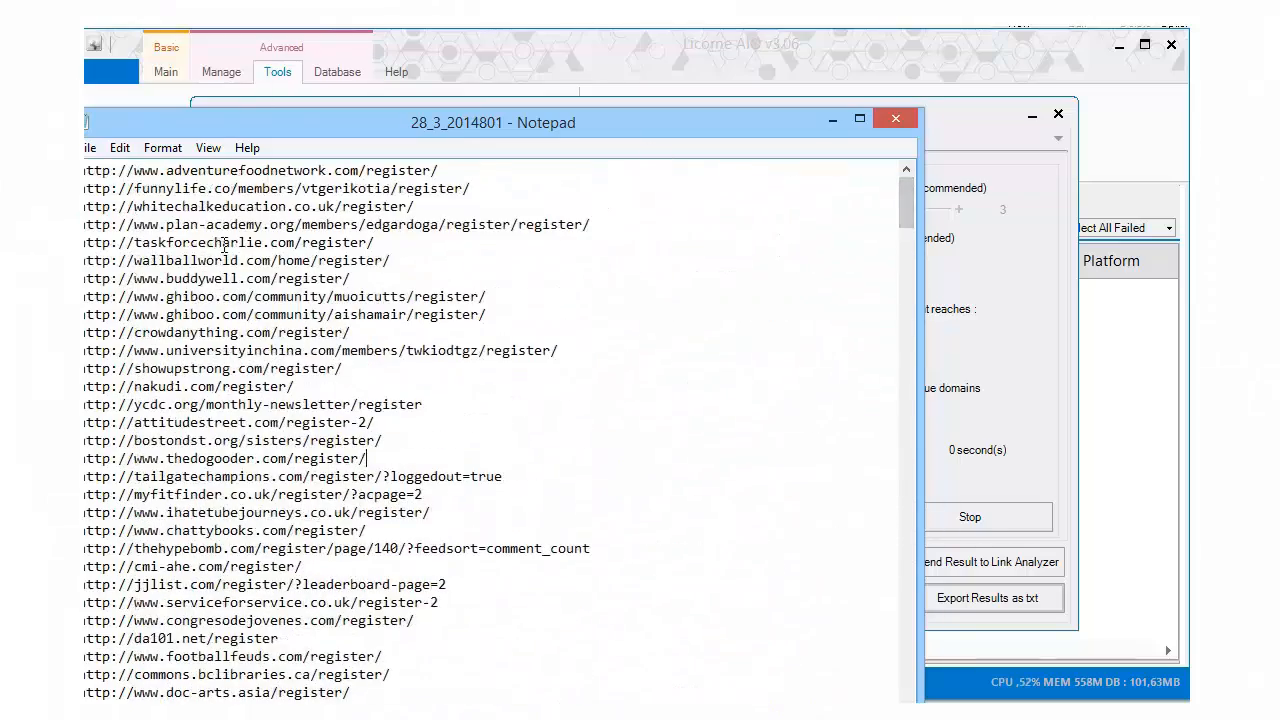
{"action": "left_click_drag", "start_coordinate": [97, 170], "coordinate": [300, 712]}
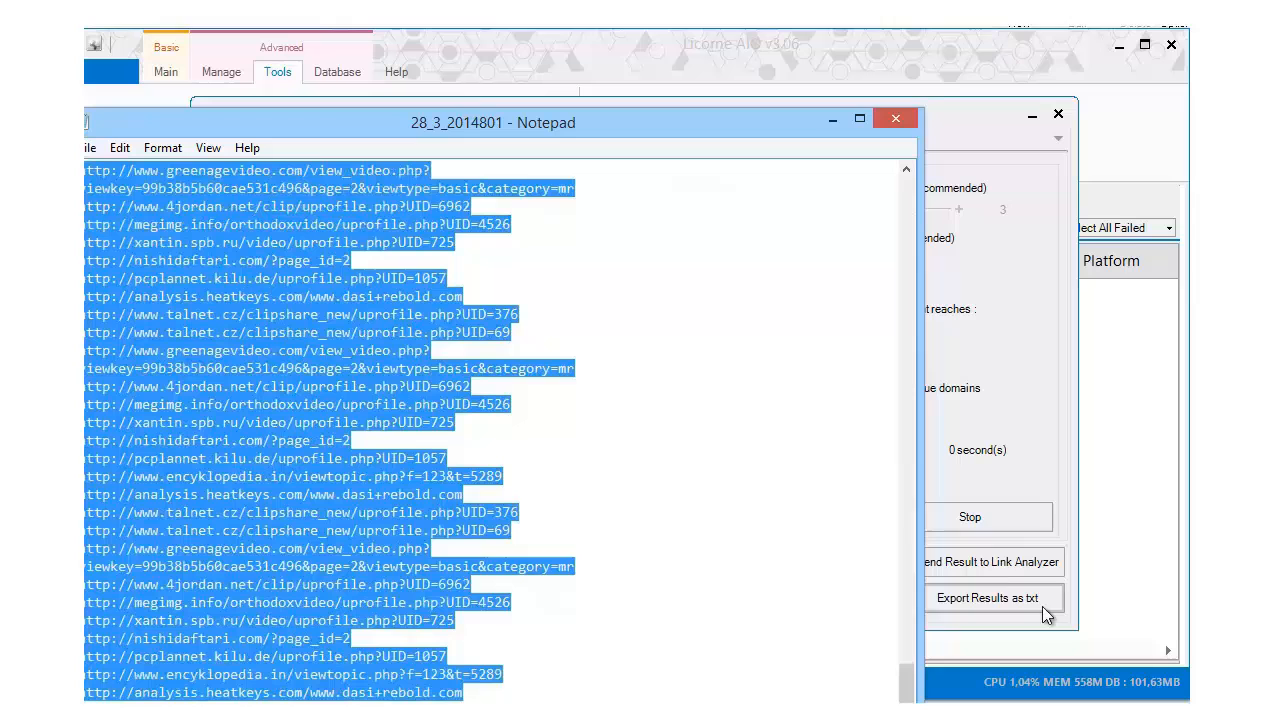
{"action": "right_click", "coordinate": [576, 388]}
{"action": "left_click", "coordinate": [636, 455]}
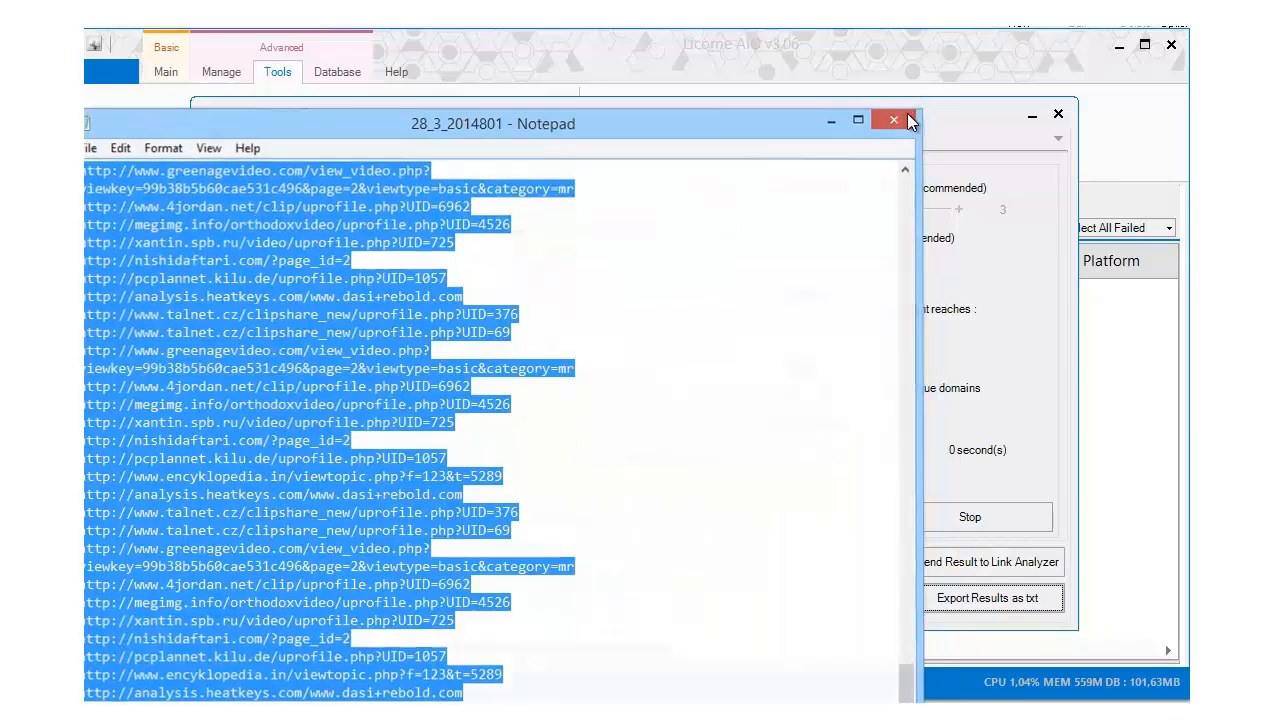
Close Notepad and the scraper, then open Link Analyzer under Link Related
{"action": "left_click", "coordinate": [906, 121]}
{"action": "left_click", "coordinate": [1028, 520]}
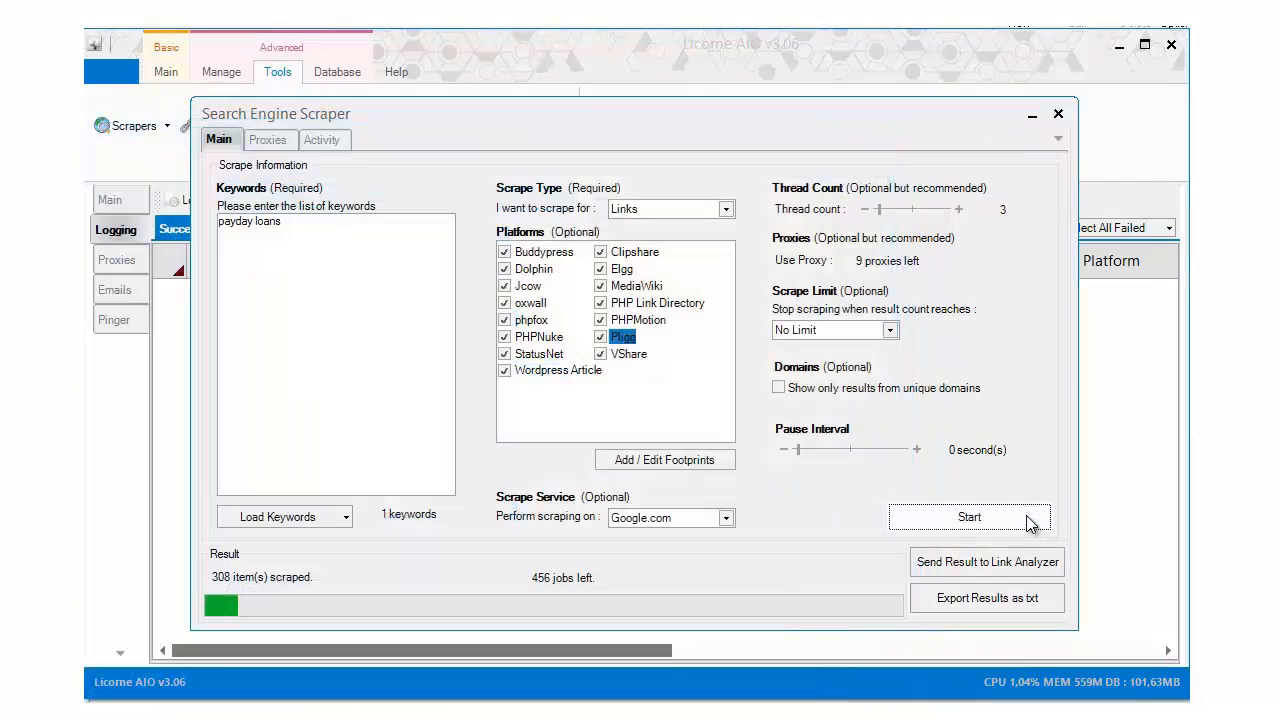
{"action": "left_click", "coordinate": [1058, 113]}
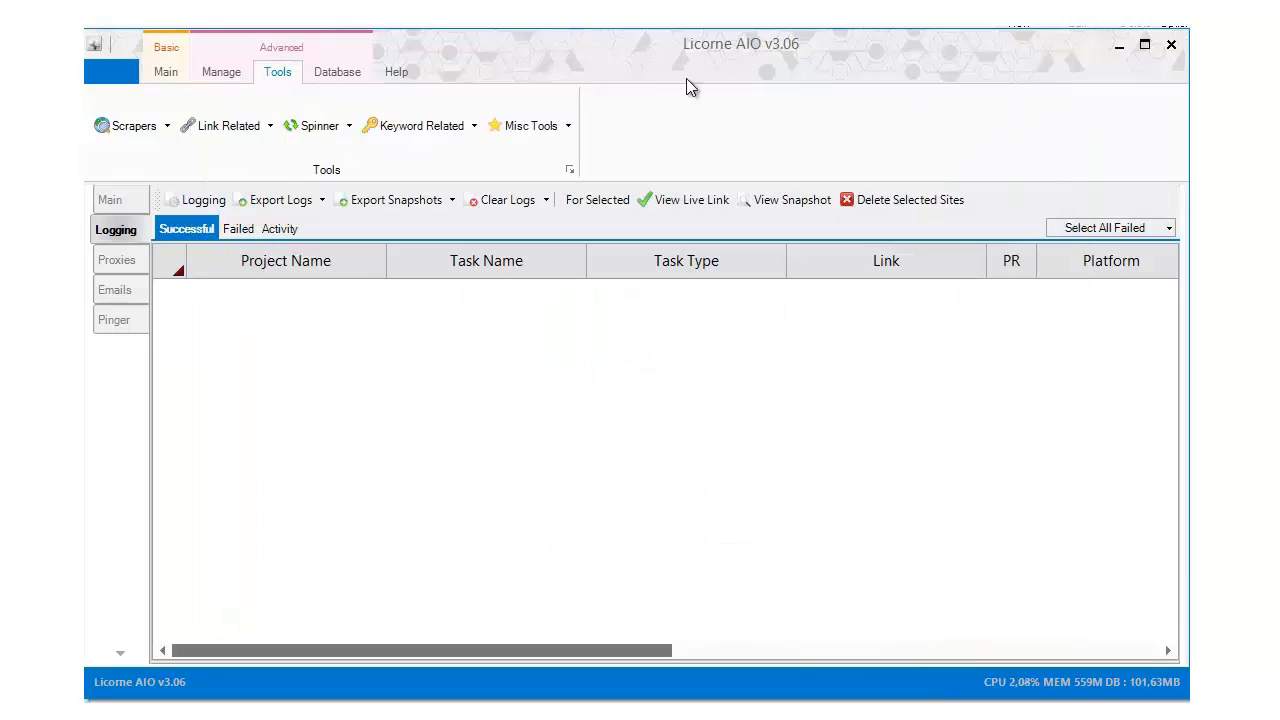
{"action": "left_click", "coordinate": [270, 126]}
{"action": "left_click", "coordinate": [262, 175]}
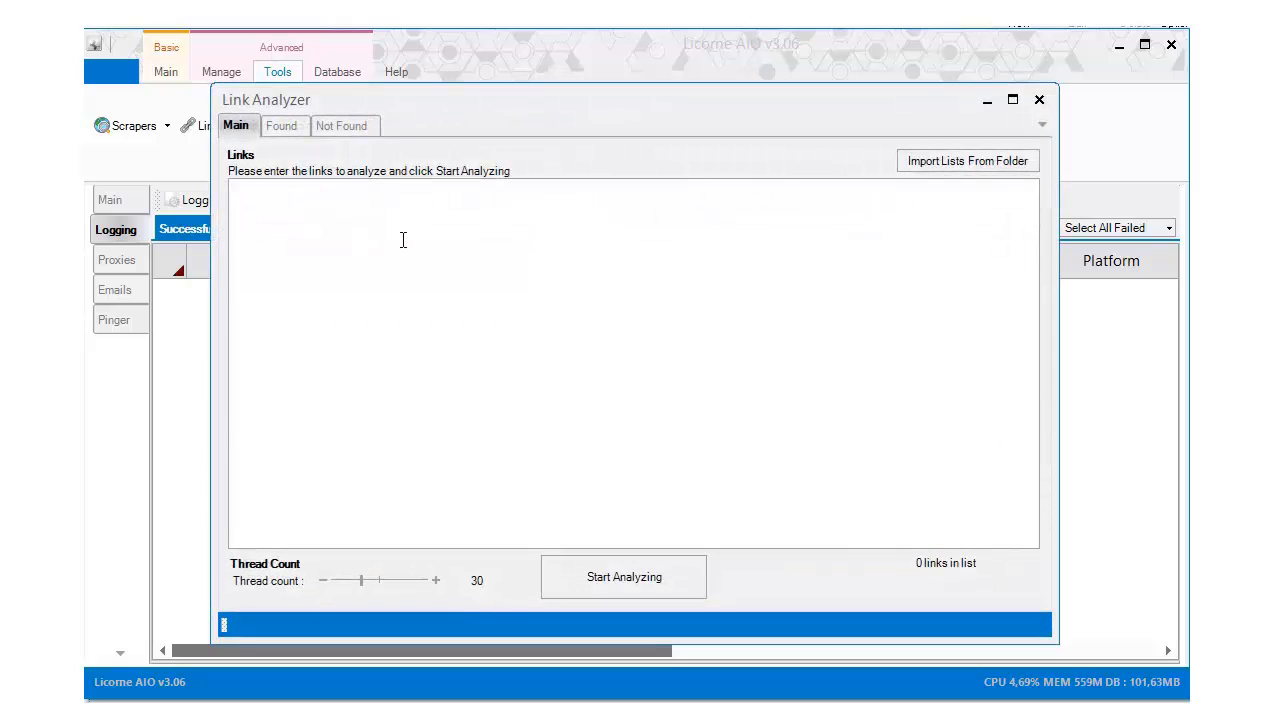
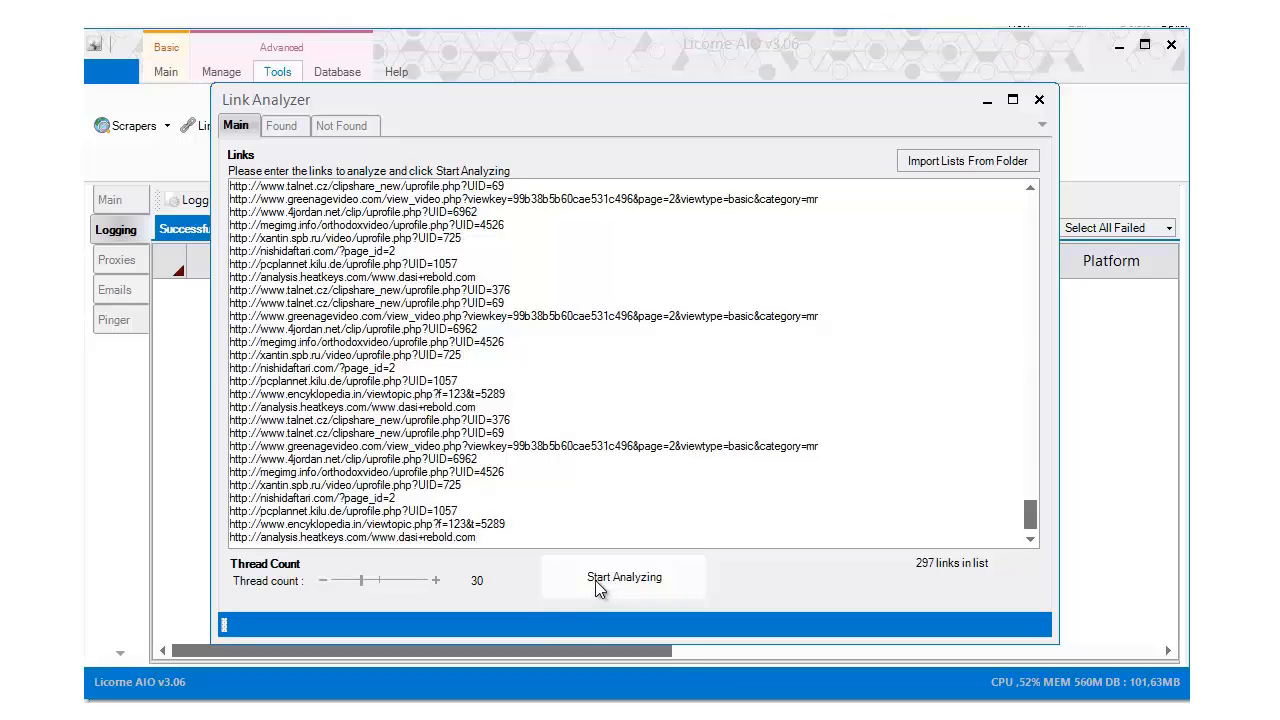
Start analyzing the 297 pasted links and show the Found results list
{"action": "left_click", "coordinate": [595, 580]}
{"action": "left_click", "coordinate": [290, 128]}
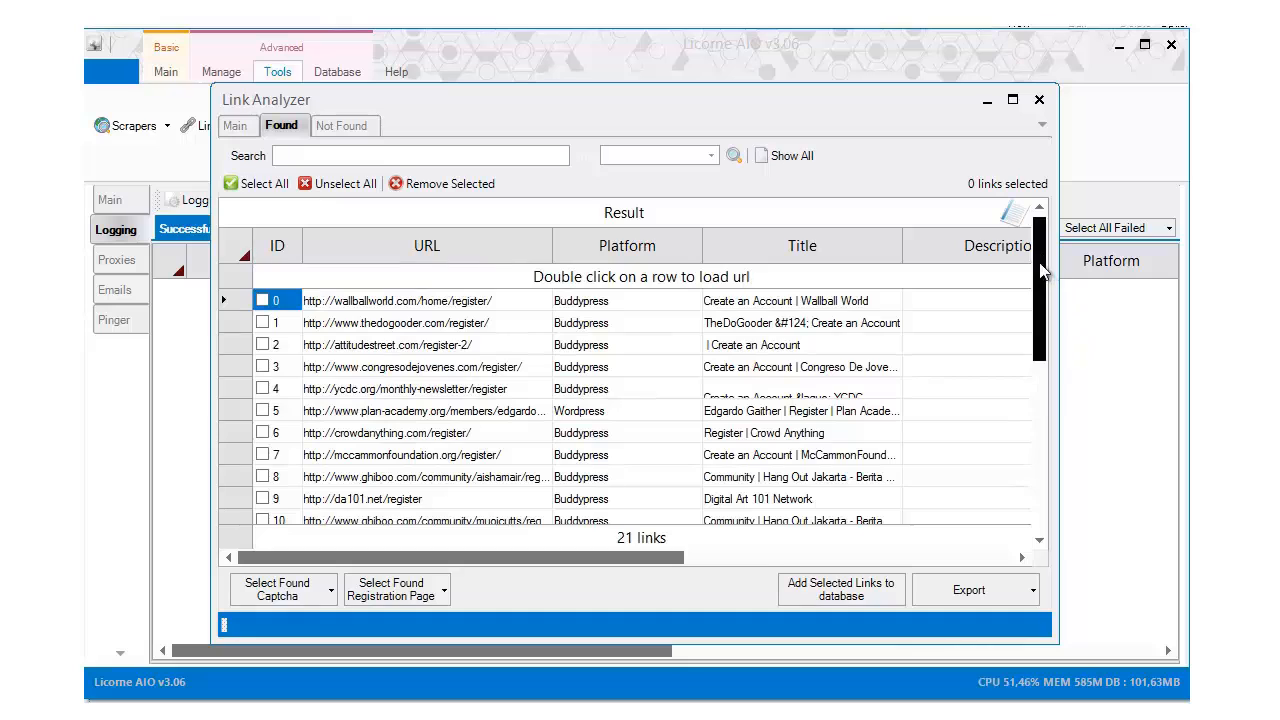
Scroll through the found links as the analysis runs toward 160, briefly checking Notepad
{"action": "left_click_drag", "start_coordinate": [1037, 277], "coordinate": [1048, 495]}
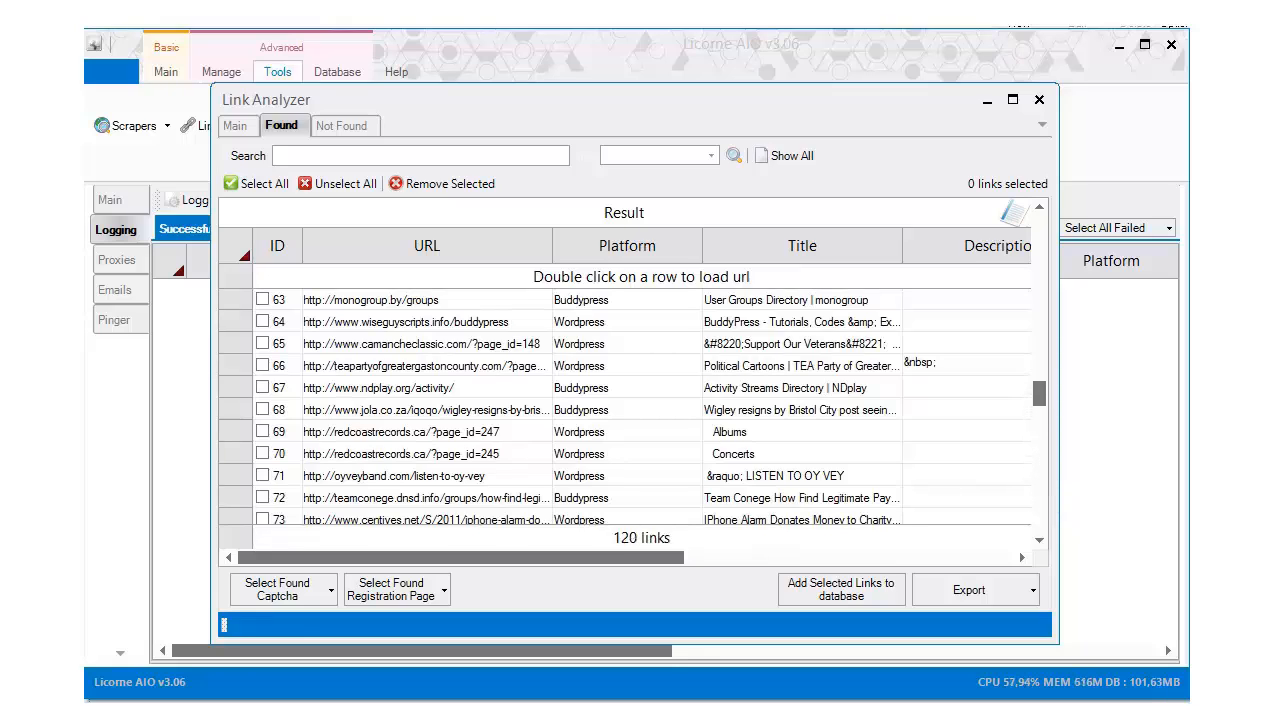
{"action": "left_click", "coordinate": [980, 710]}
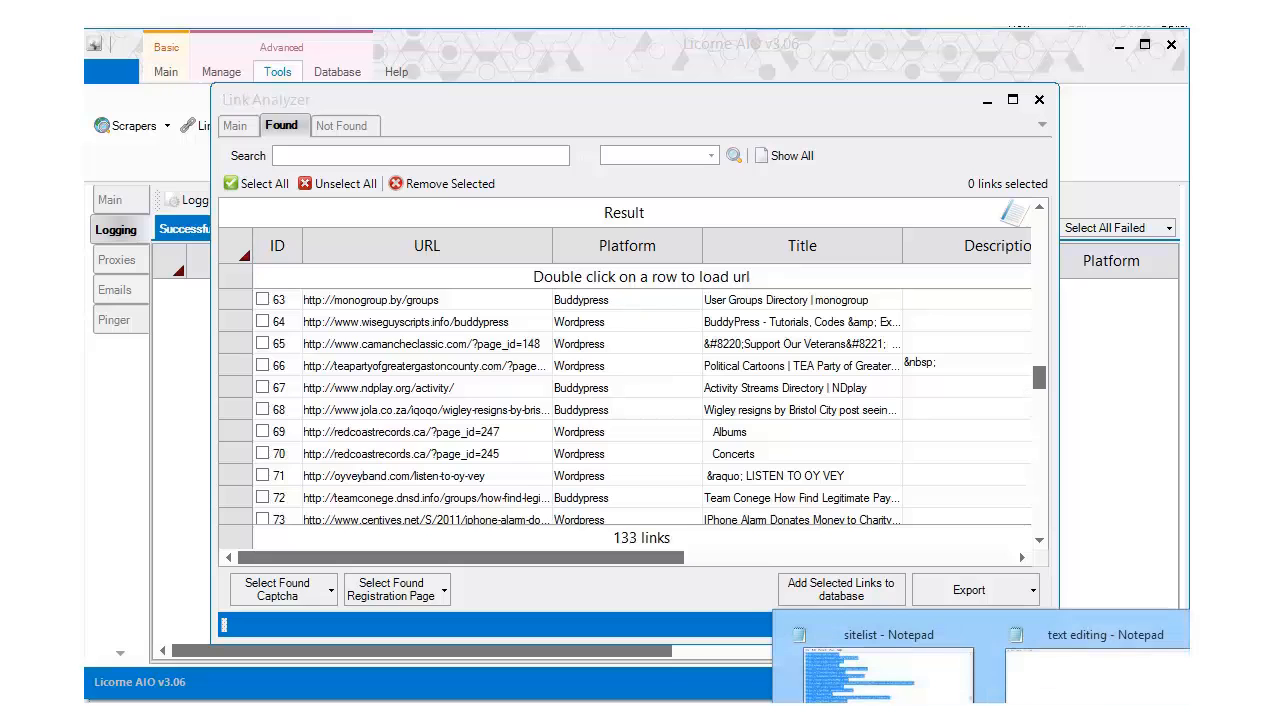
{"action": "left_click", "coordinate": [1126, 685]}
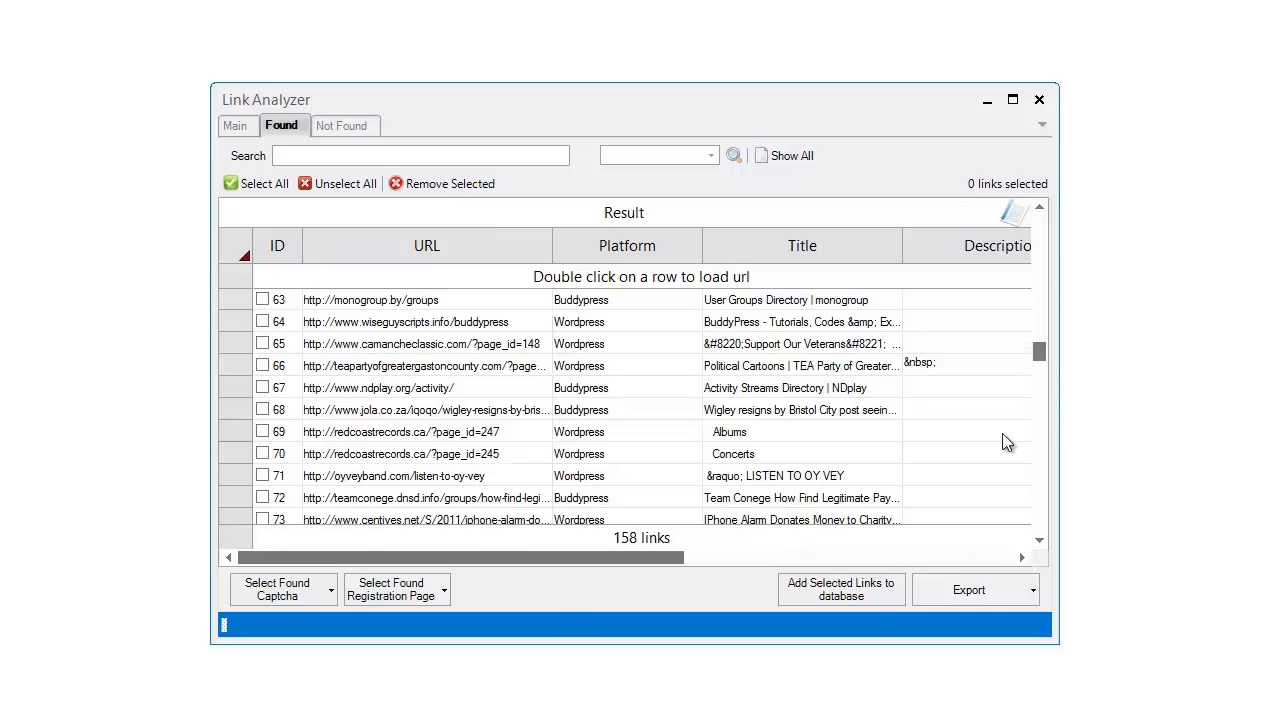
{"action": "left_click_drag", "start_coordinate": [1039, 355], "coordinate": [1036, 524]}
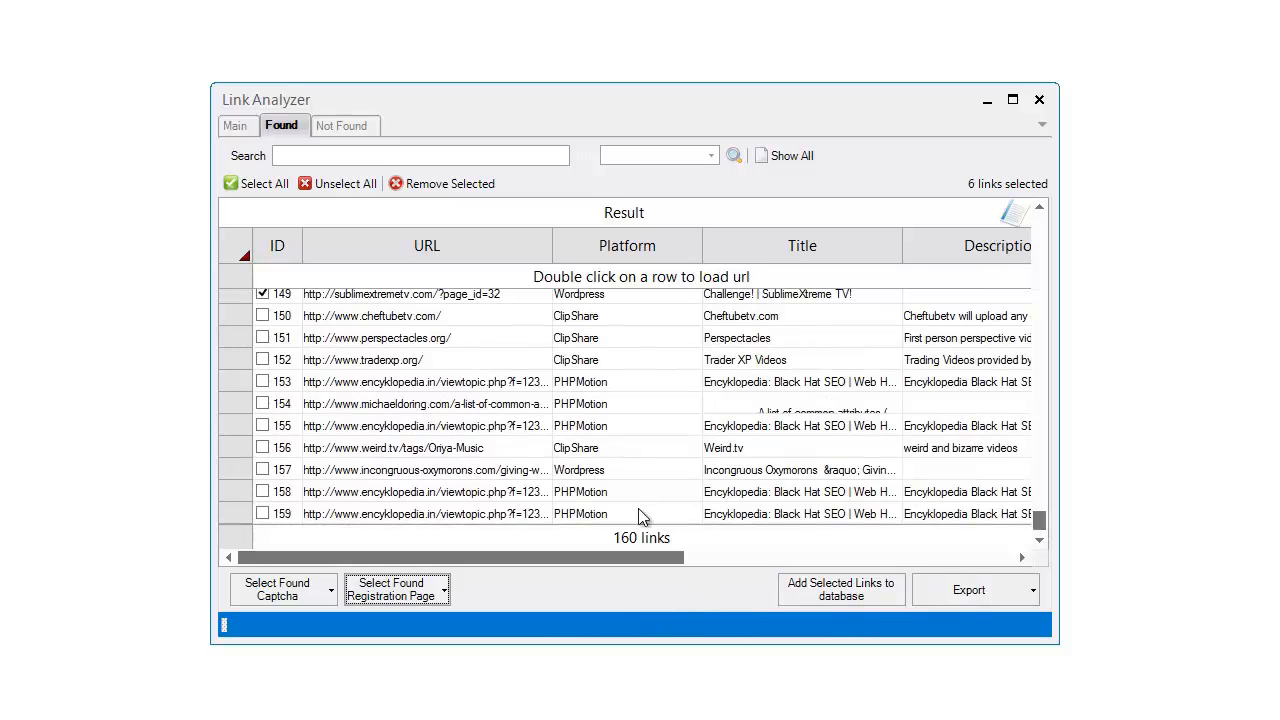
Select all 160 found links and send them to the Import Sites From Text dialog
{"action": "left_click", "coordinate": [541, 361]}
{"action": "left_click", "coordinate": [250, 184]}
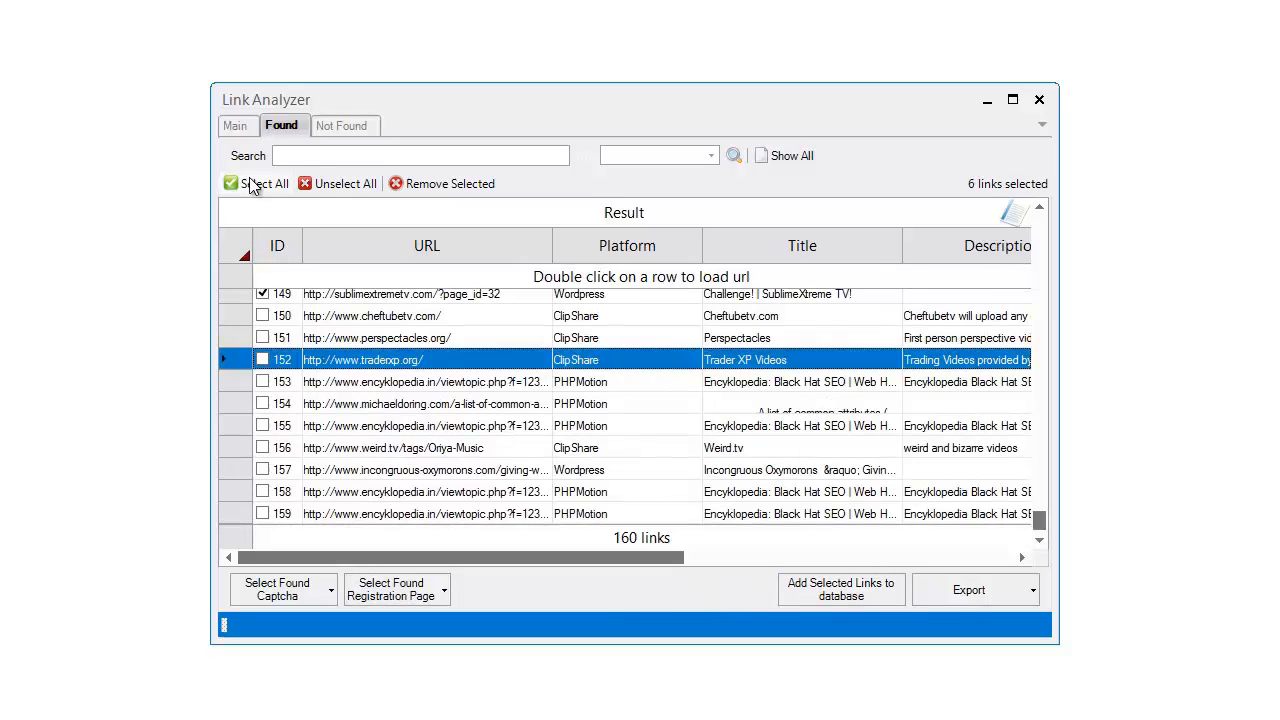
{"action": "left_click", "coordinate": [862, 597]}
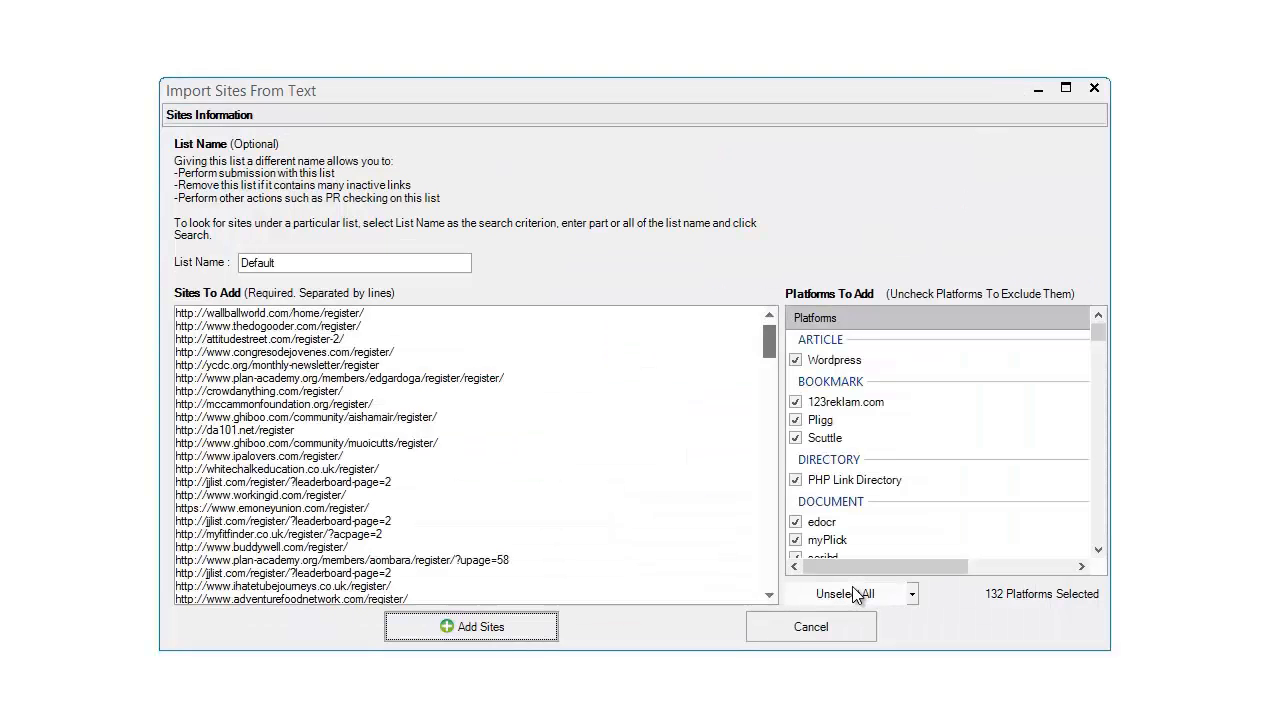
Add the listed sites and monitor the Added and Failed lists as duplicates and no-responses appear
{"action": "left_click", "coordinate": [470, 627]}
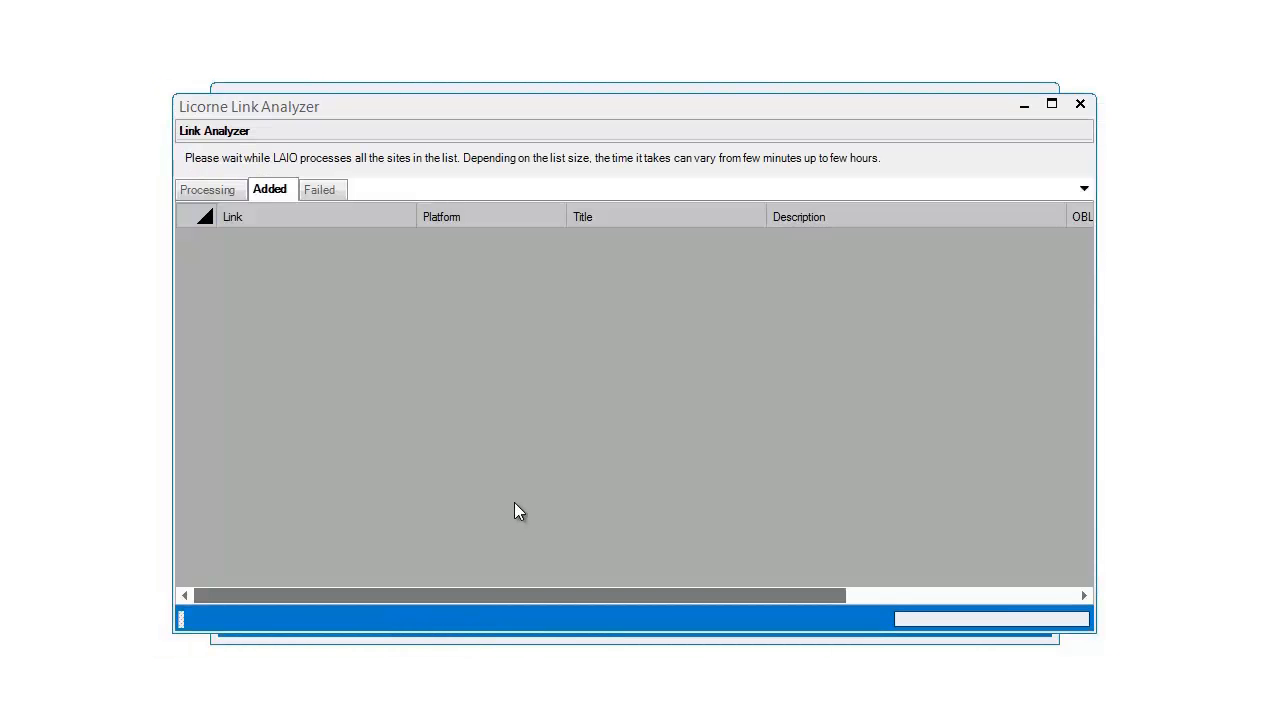
{"action": "left_click", "coordinate": [338, 194]}
{"action": "left_click", "coordinate": [286, 194]}
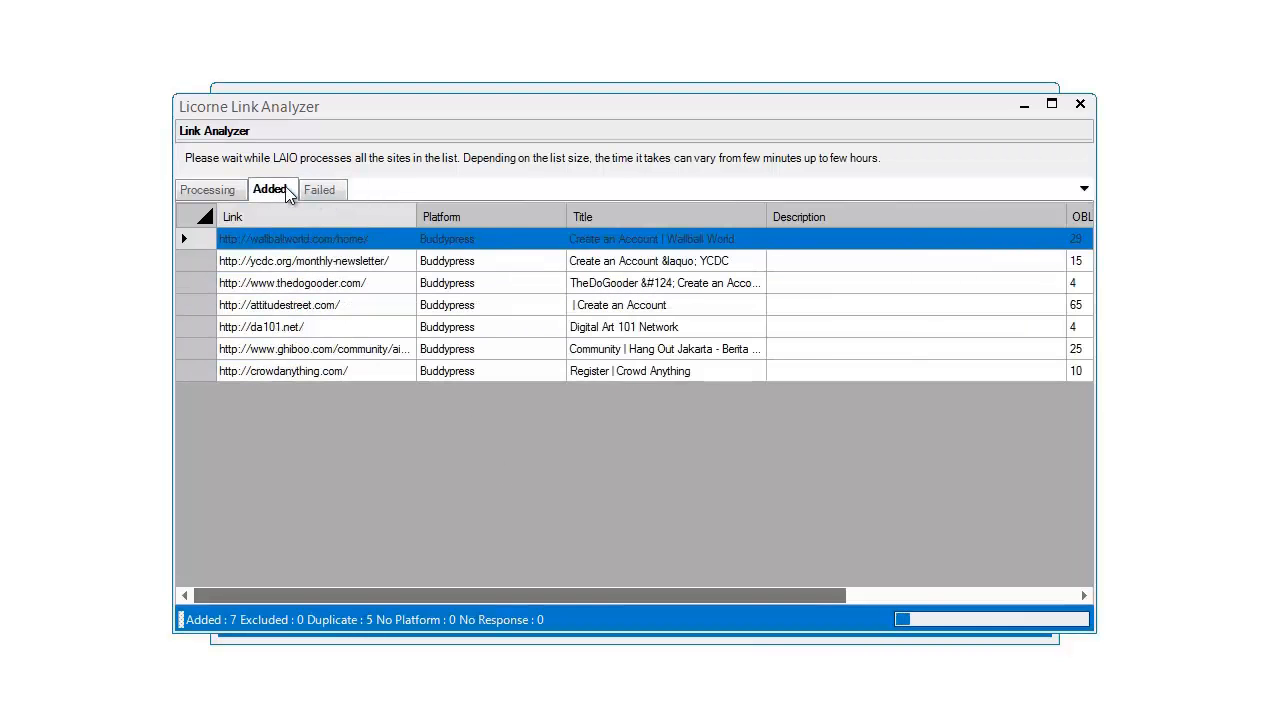
{"action": "left_click", "coordinate": [322, 193]}
{"action": "left_click", "coordinate": [274, 193]}
{"action": "left_click", "coordinate": [330, 193]}
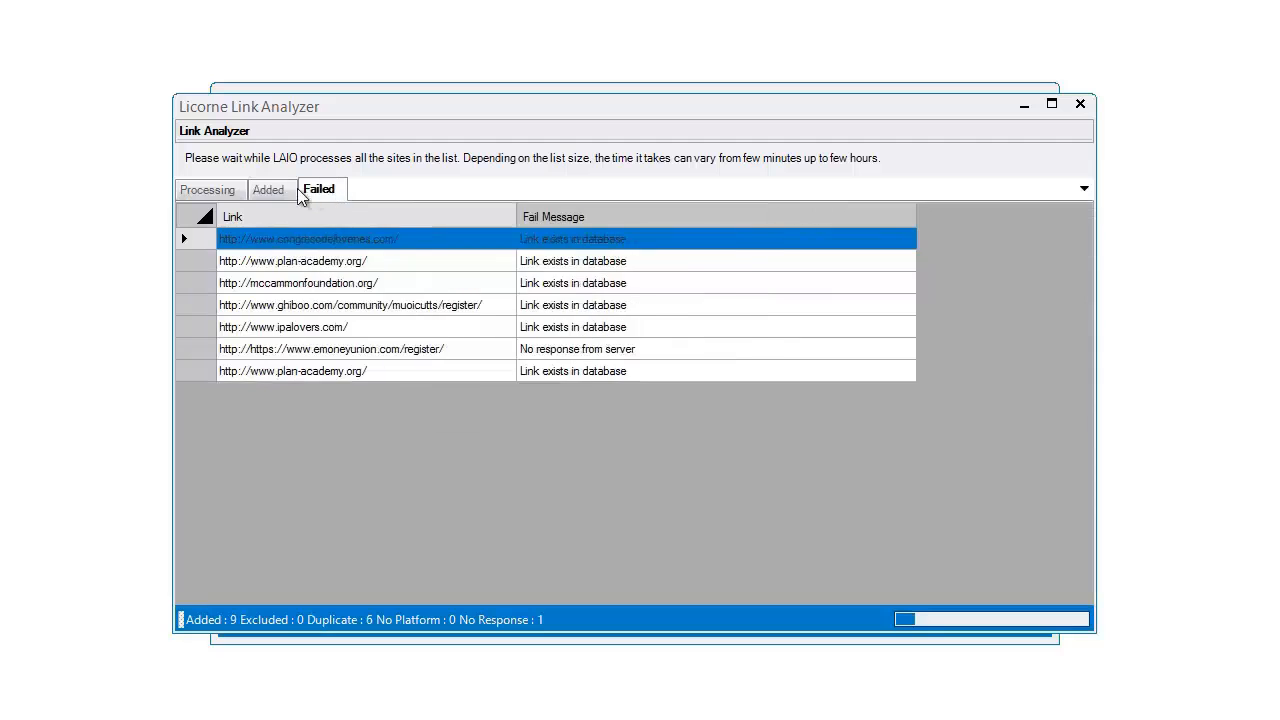
{"action": "left_click", "coordinate": [270, 194]}
{"action": "left_click", "coordinate": [316, 193]}
{"action": "left_click", "coordinate": [276, 196]}
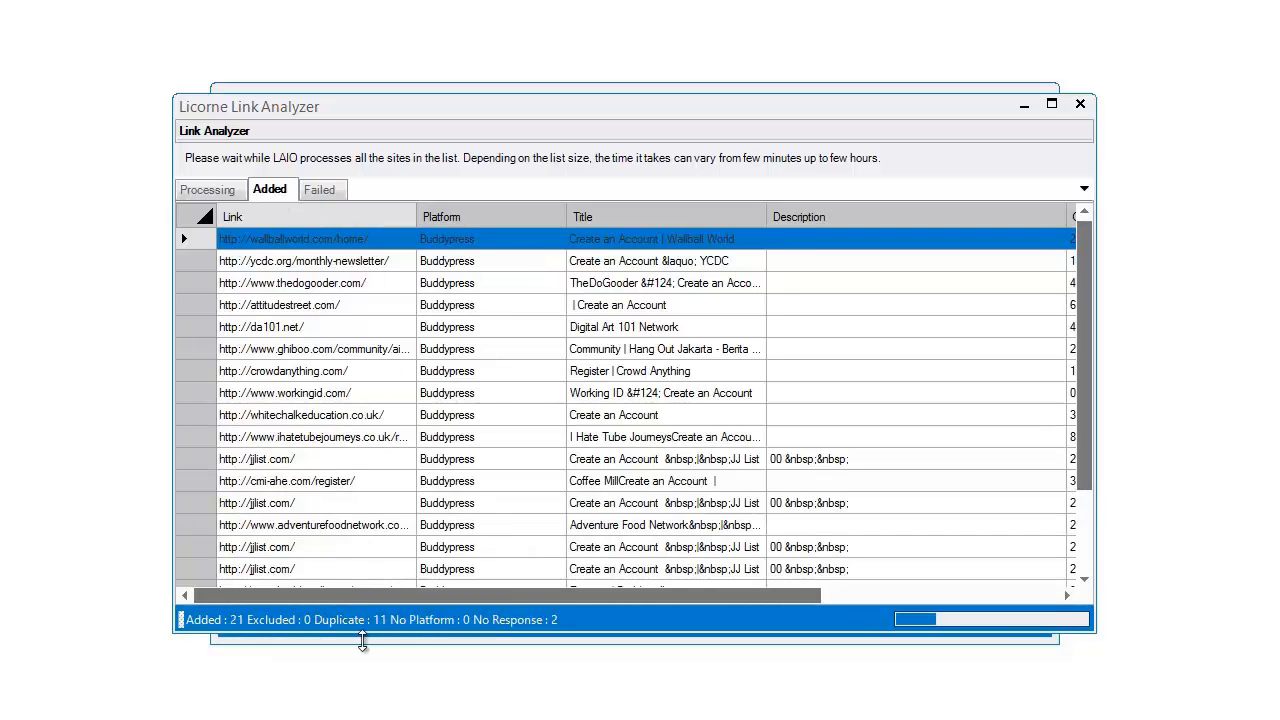
{"action": "left_click_drag", "start_coordinate": [1086, 338], "coordinate": [1086, 470]}
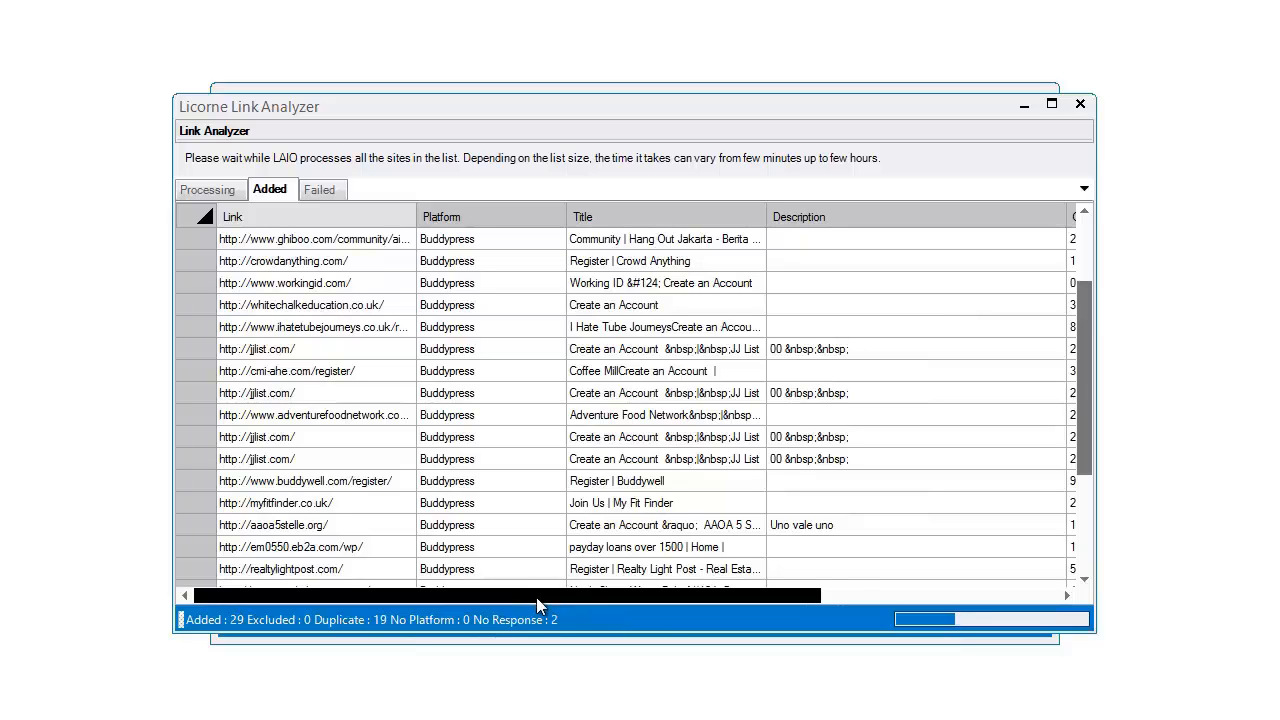
{"action": "left_click_drag", "start_coordinate": [1077, 455], "coordinate": [1081, 550]}
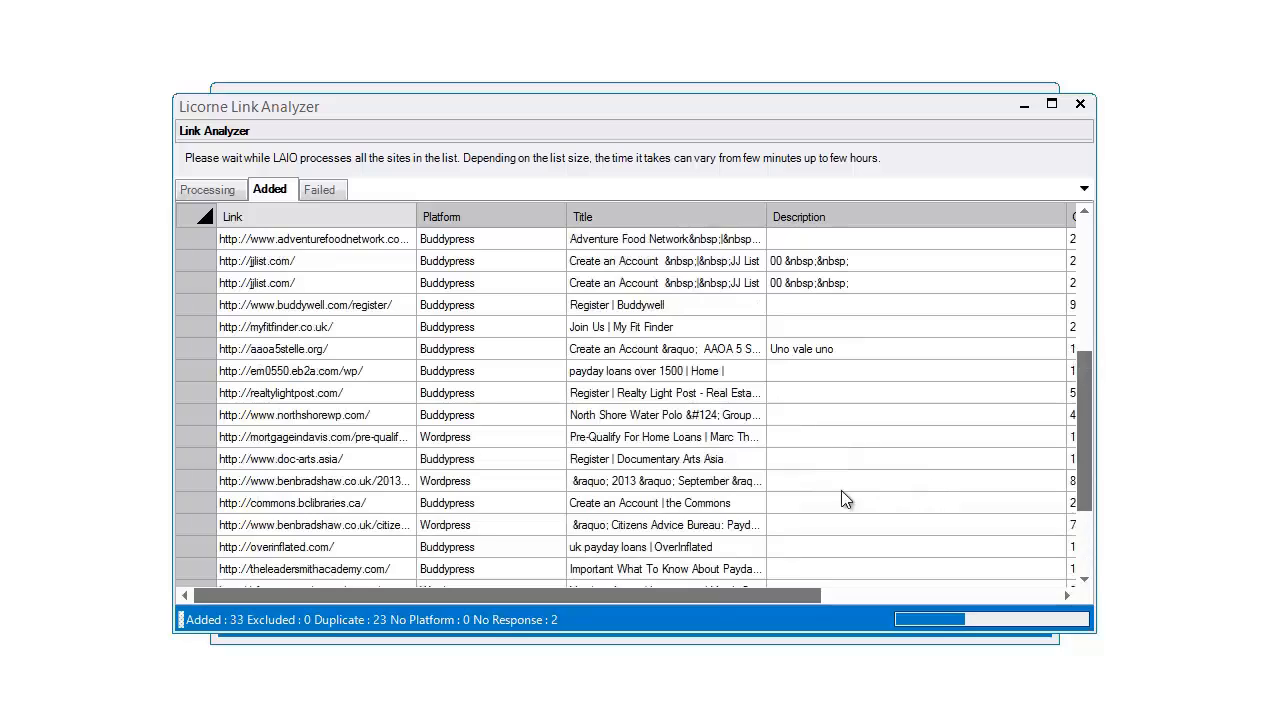